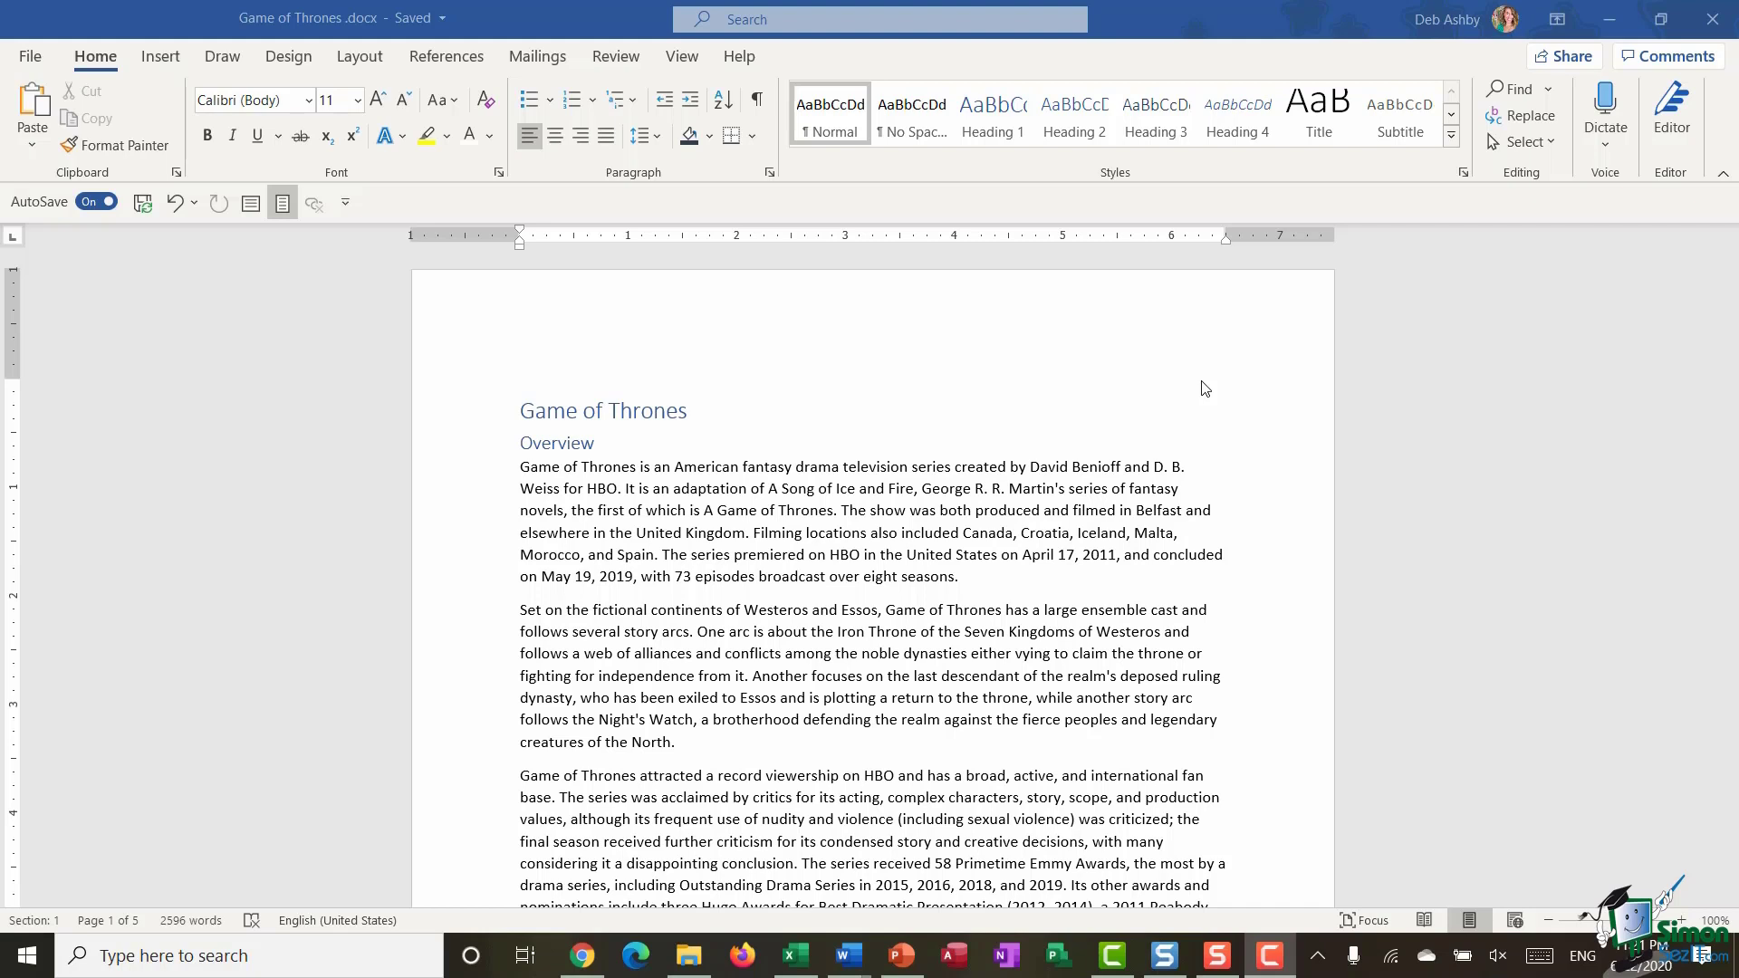
Place the cursor at the start of the Game of Thrones title and show the References tab.
{"action": "left_click", "coordinate": [727, 411]}
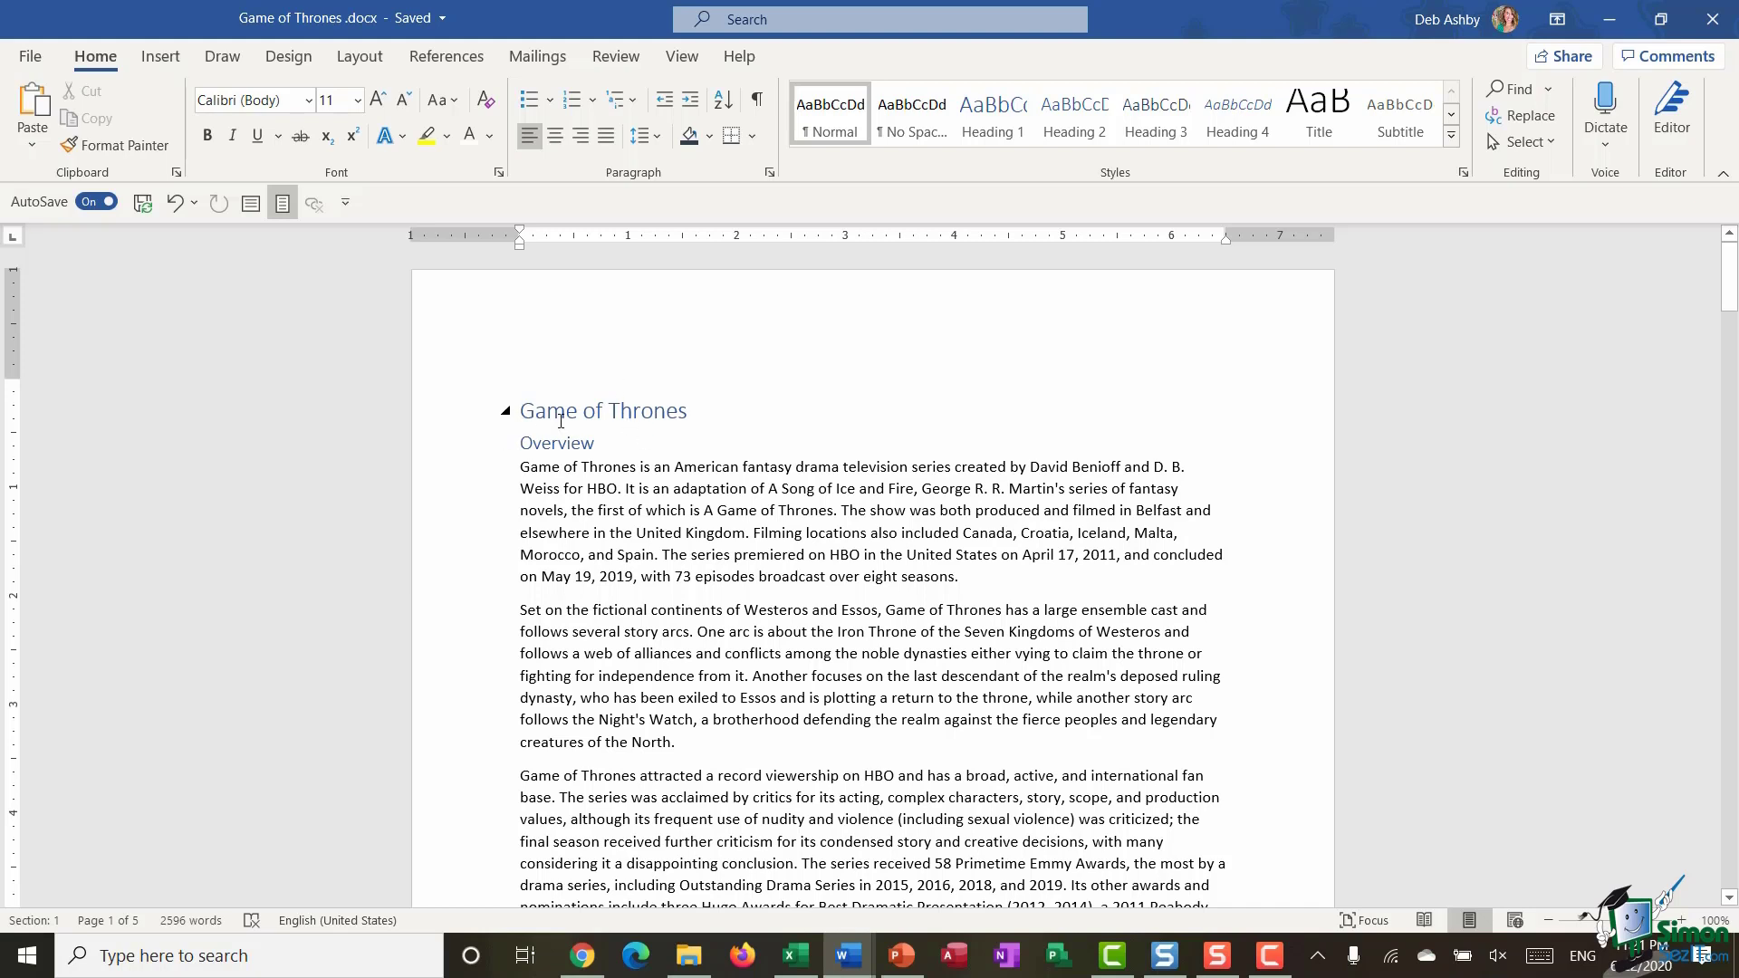
{"action": "scroll", "coordinate": [712, 405], "scroll_direction": "down", "scroll_amount": 1}
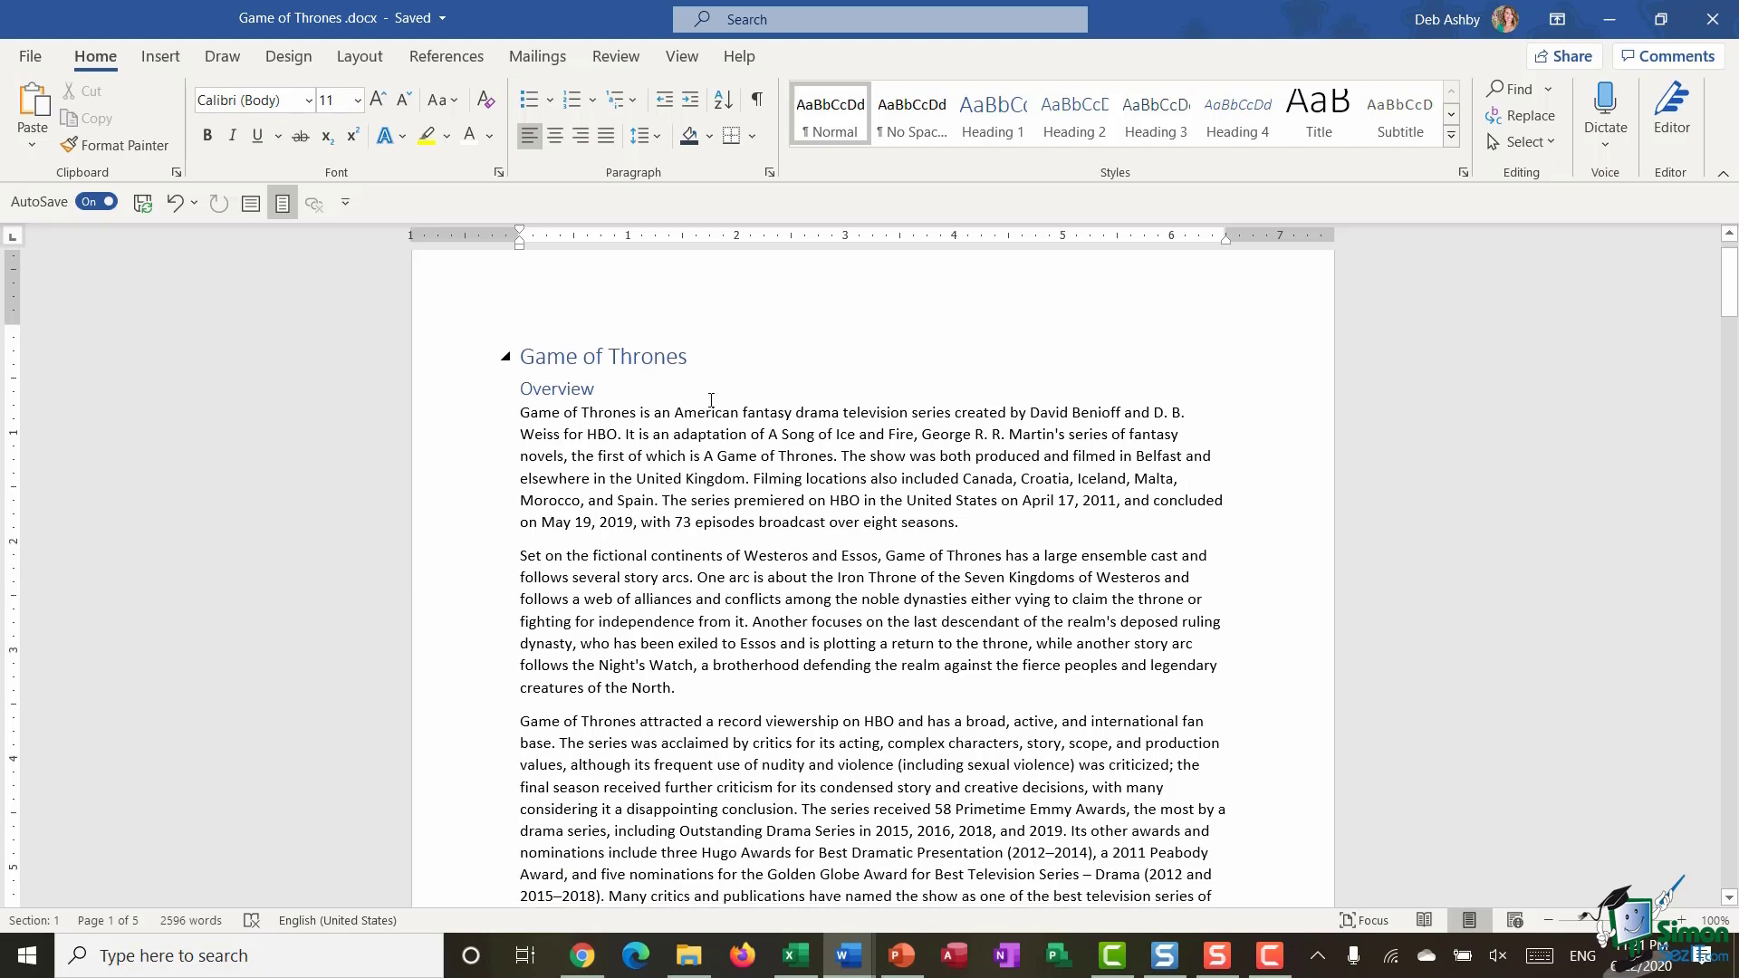
{"action": "left_click", "coordinate": [522, 359]}
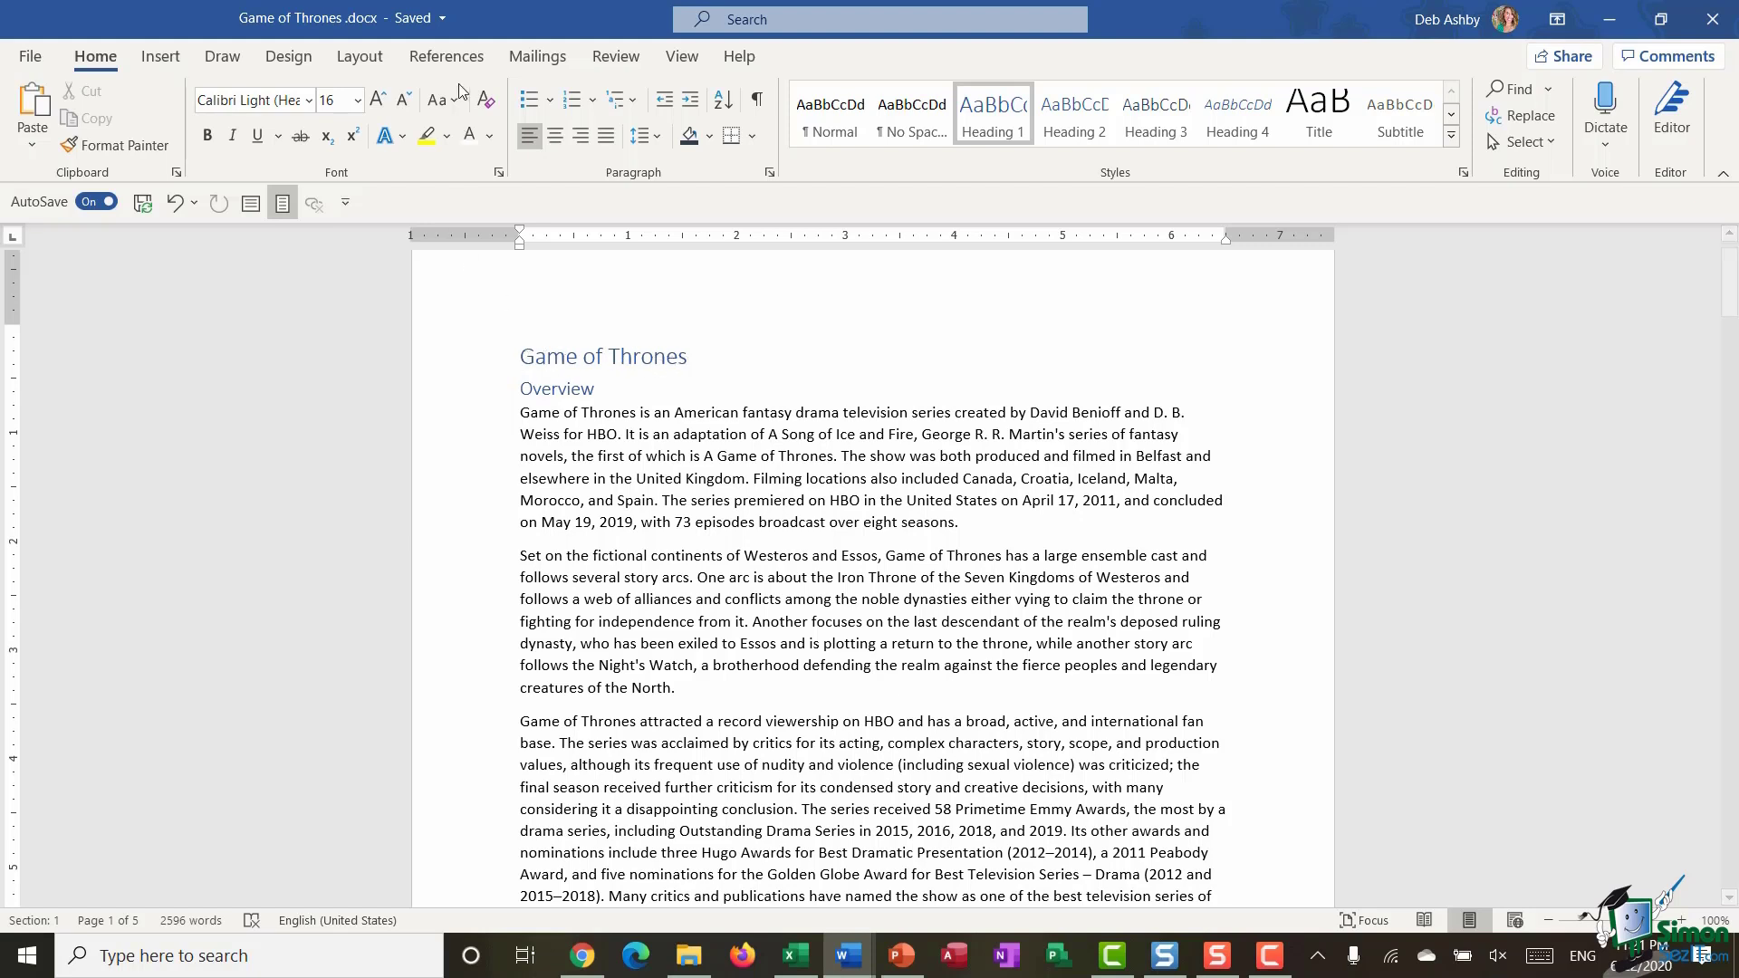
{"action": "left_click", "coordinate": [446, 57]}
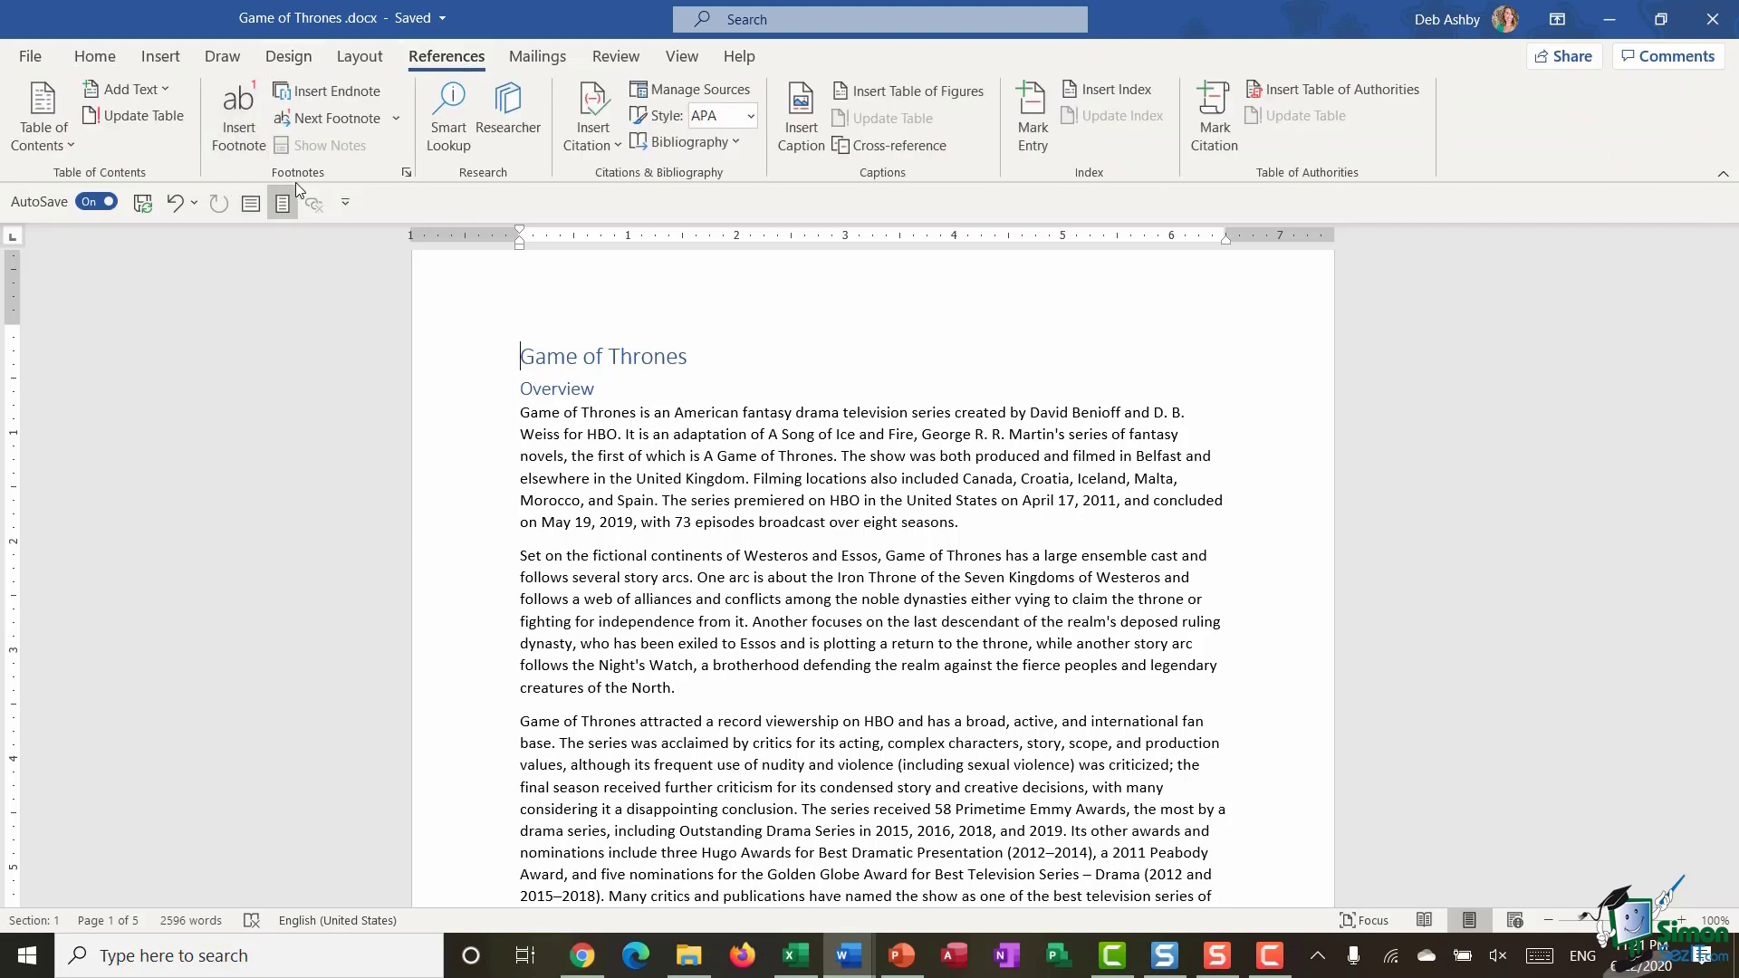
{"action": "left_click", "coordinate": [238, 123]}
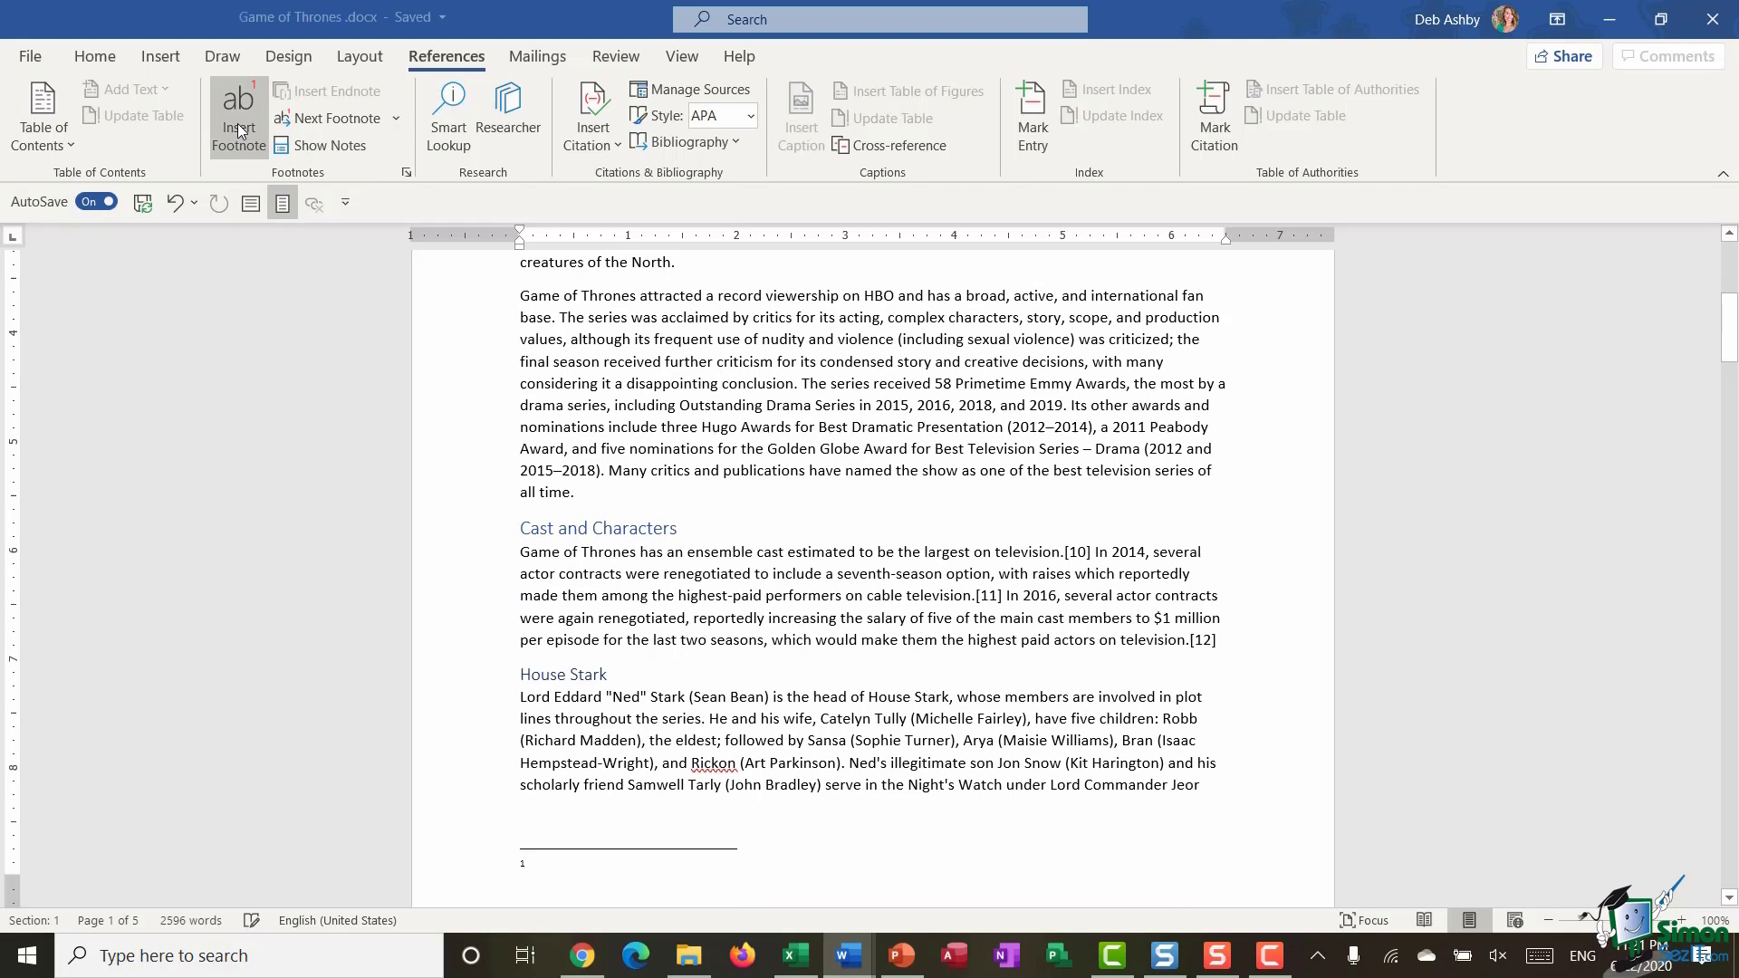
{"action": "scroll", "coordinate": [580, 775], "scroll_direction": "down", "scroll_amount": 3}
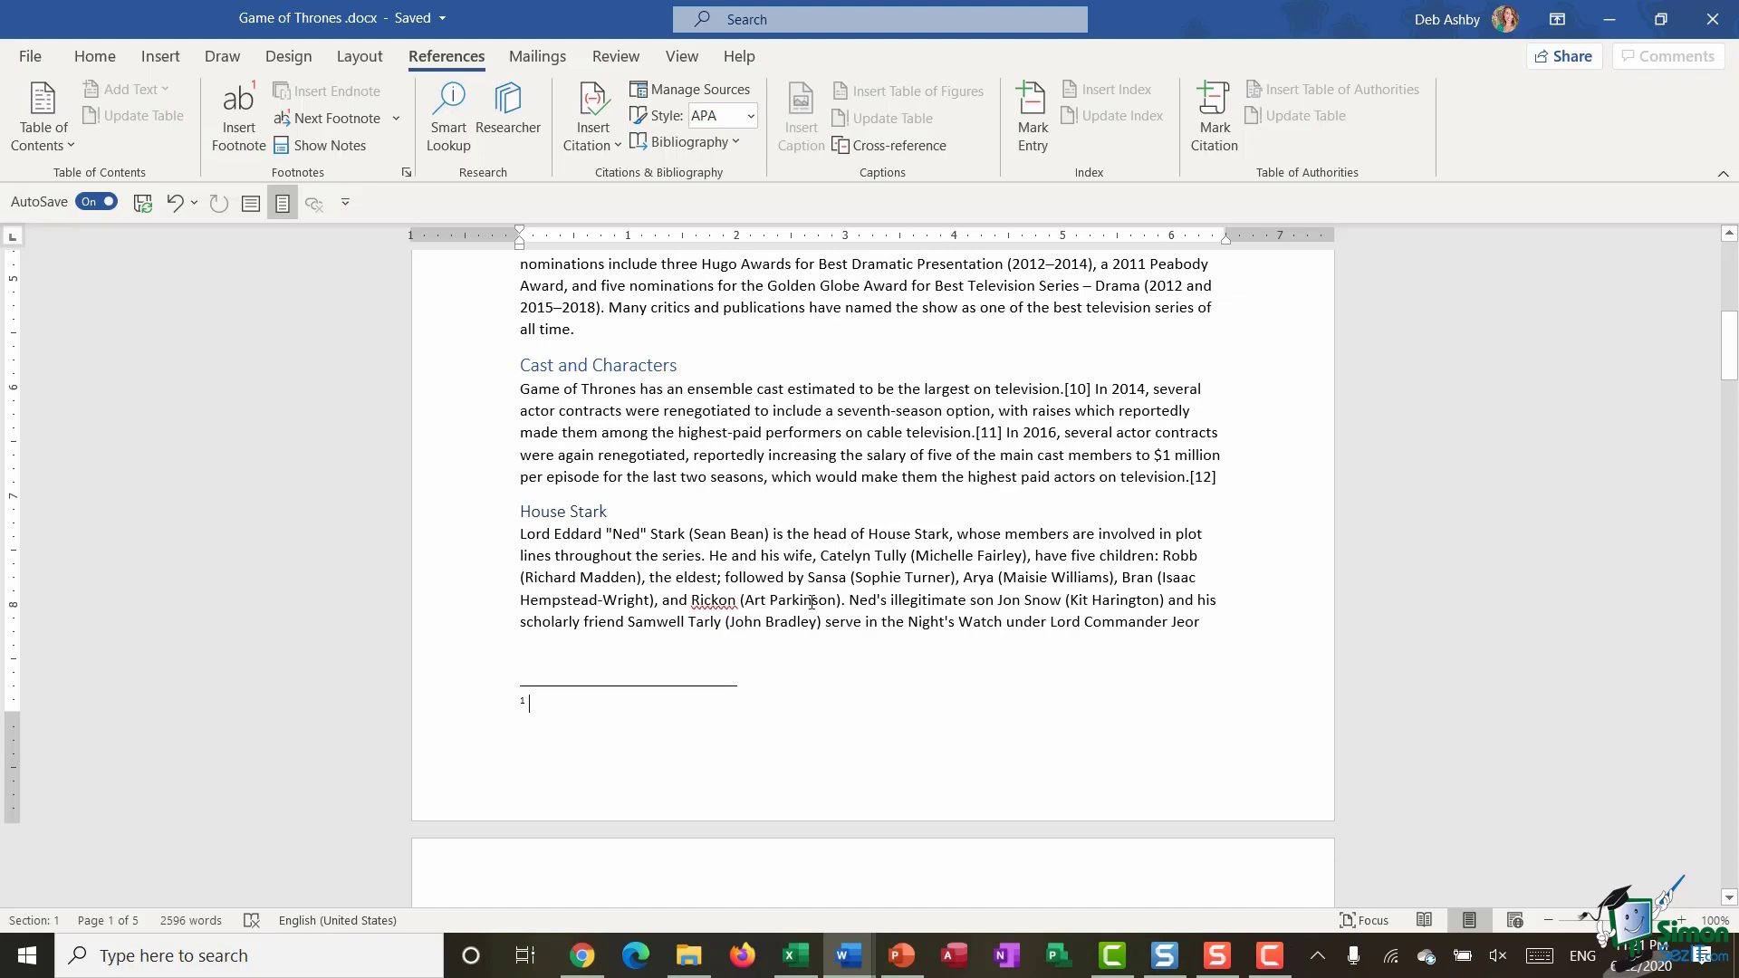
{"action": "scroll", "coordinate": [926, 510], "scroll_direction": "up", "scroll_amount": 10}
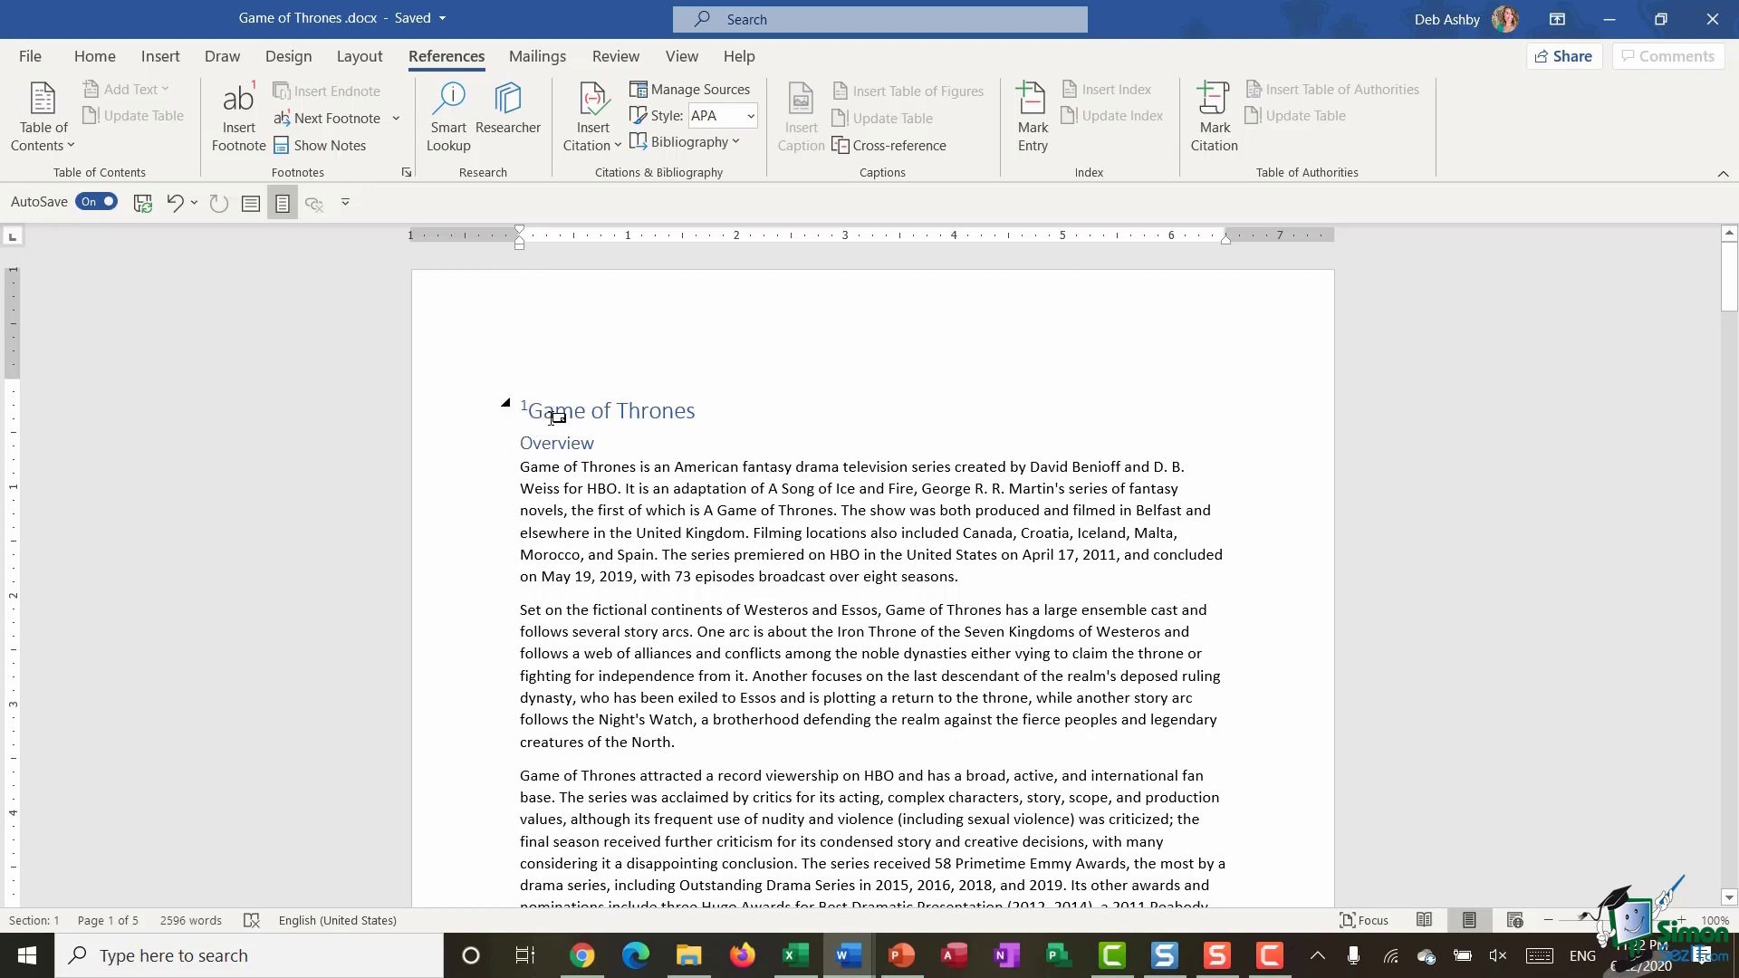
{"action": "scroll", "coordinate": [771, 476], "scroll_direction": "down", "scroll_amount": 10}
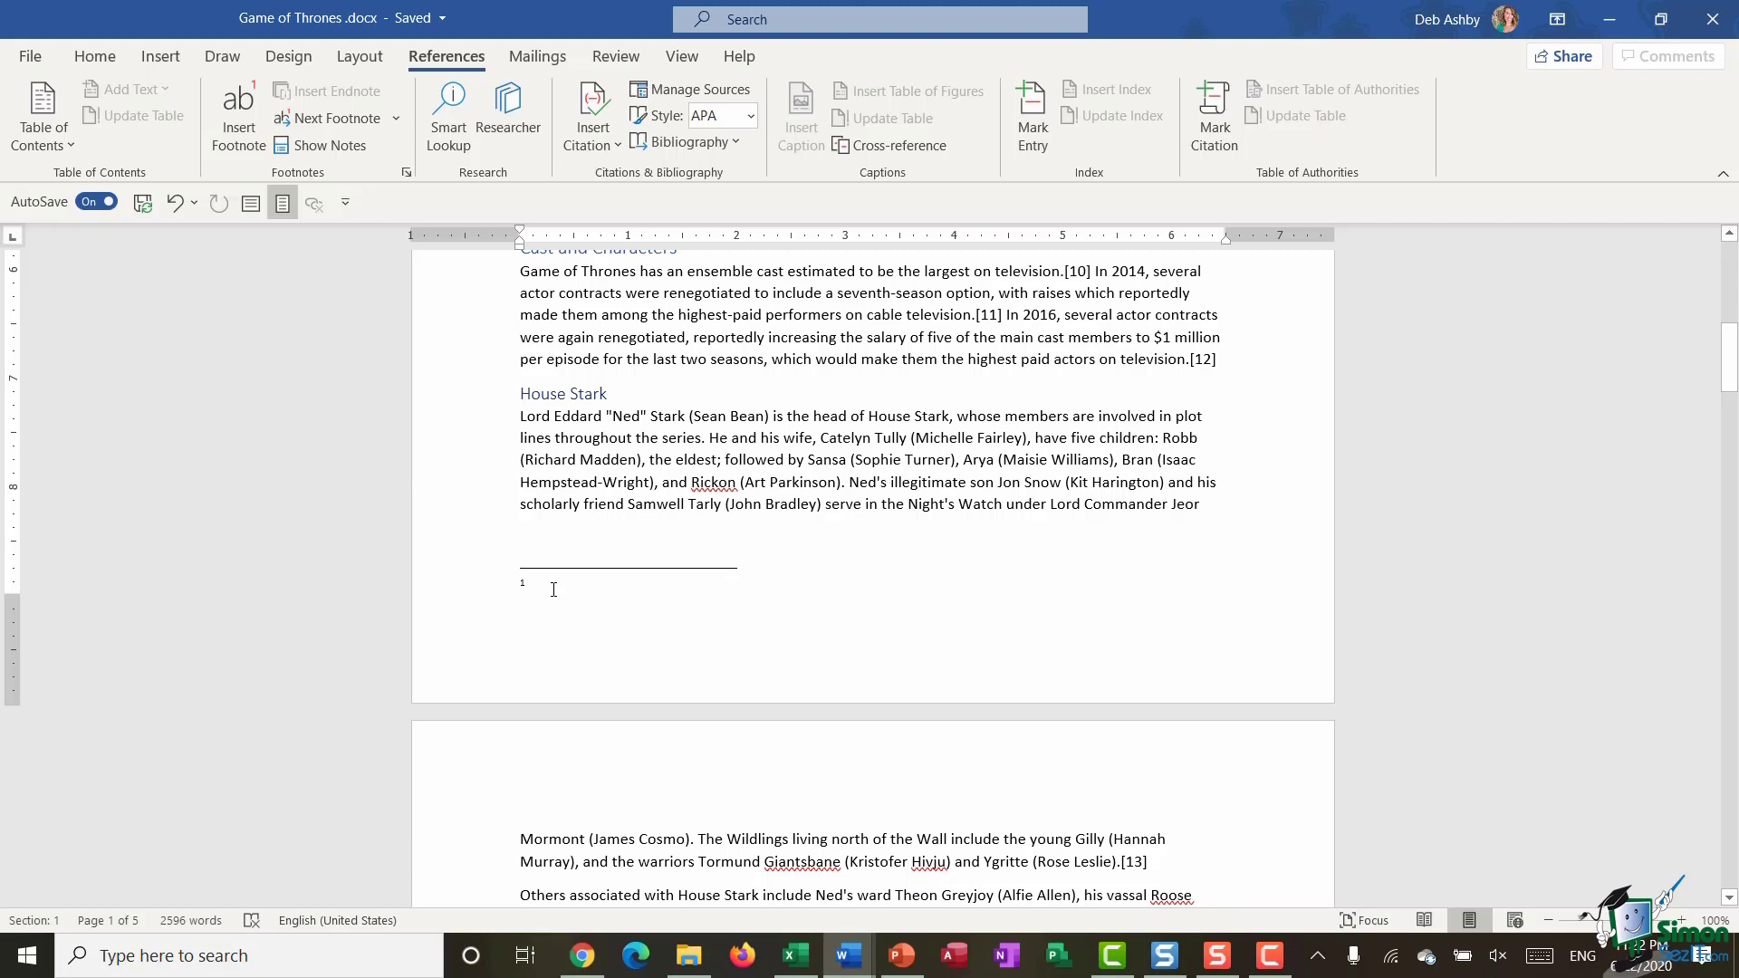
{"action": "type", "text": "Sou"}
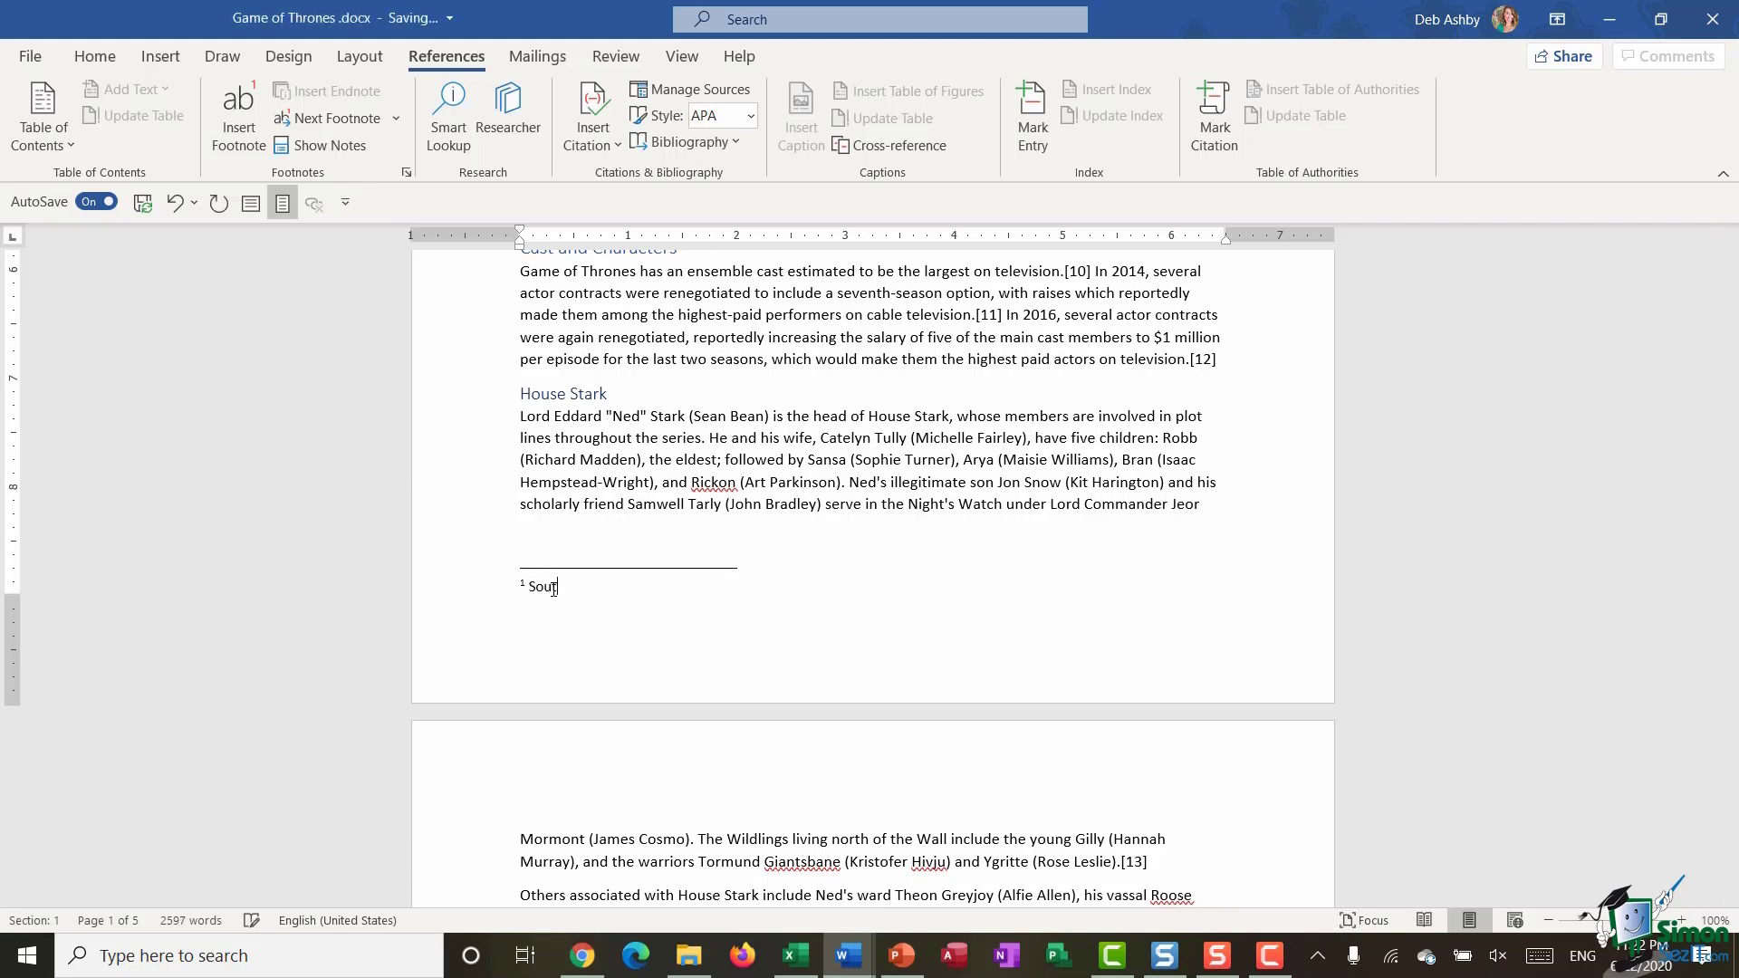
{"action": "type", "text": "rce for this information is Wikipedia"}
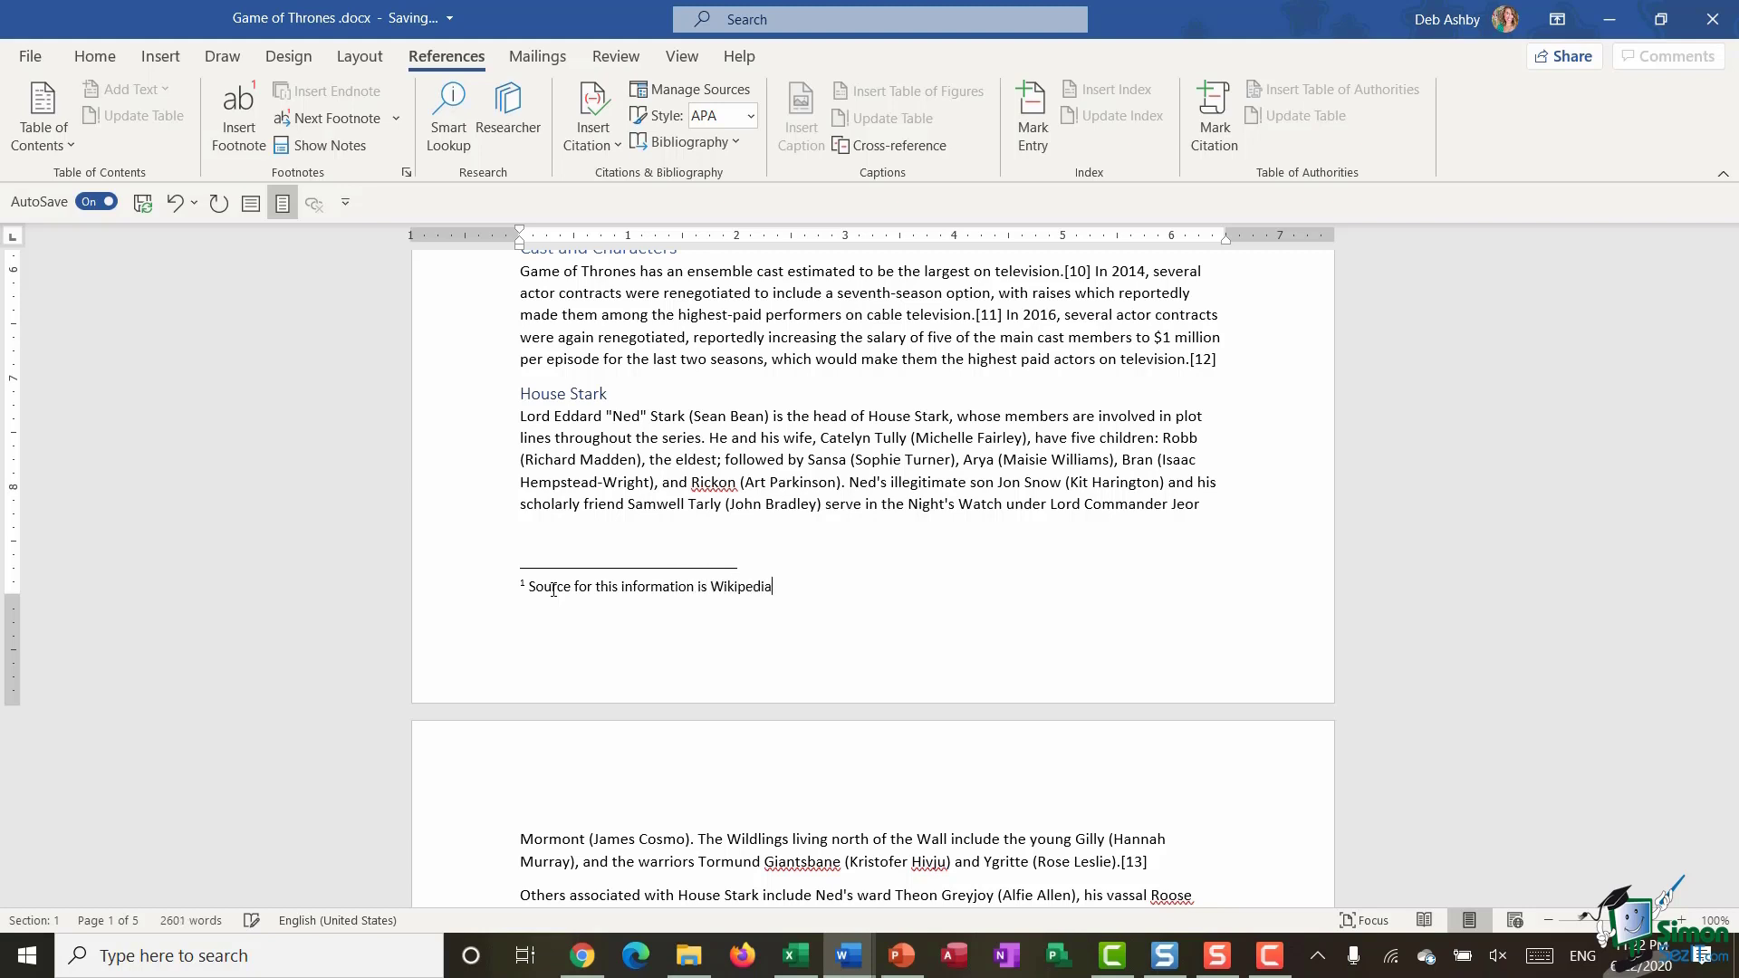
{"action": "type", "text": " www.wikipedia.com"}
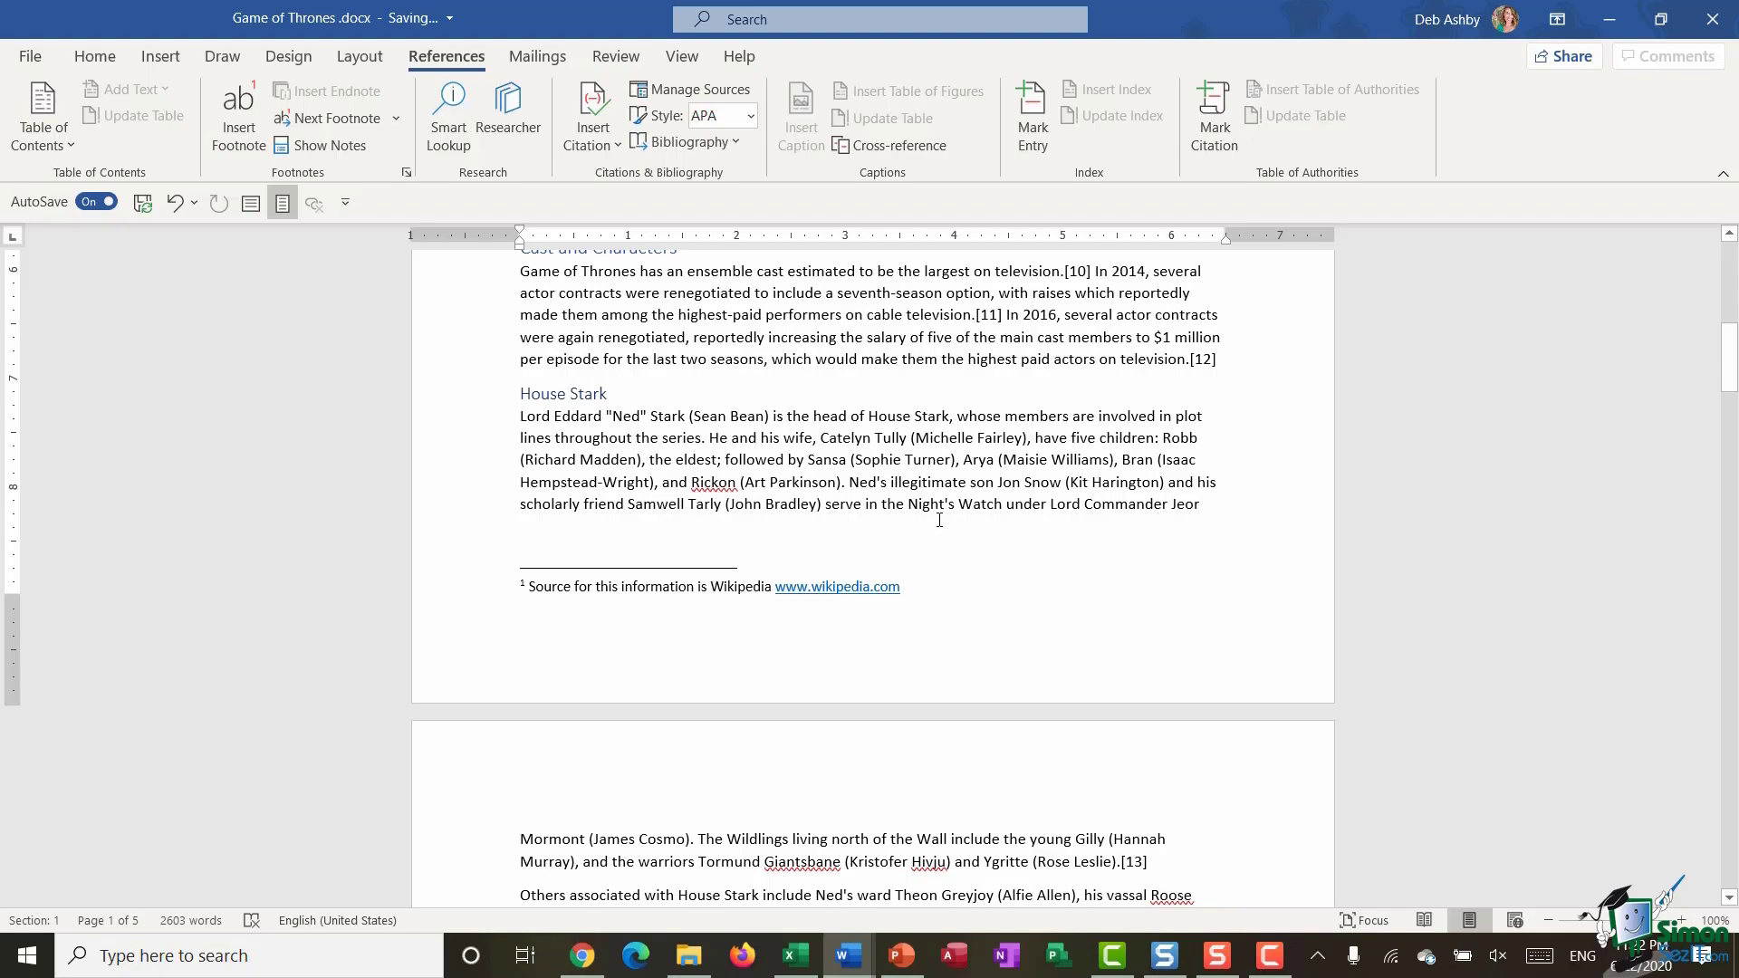
{"action": "scroll", "coordinate": [939, 520], "scroll_direction": "up", "scroll_amount": 15}
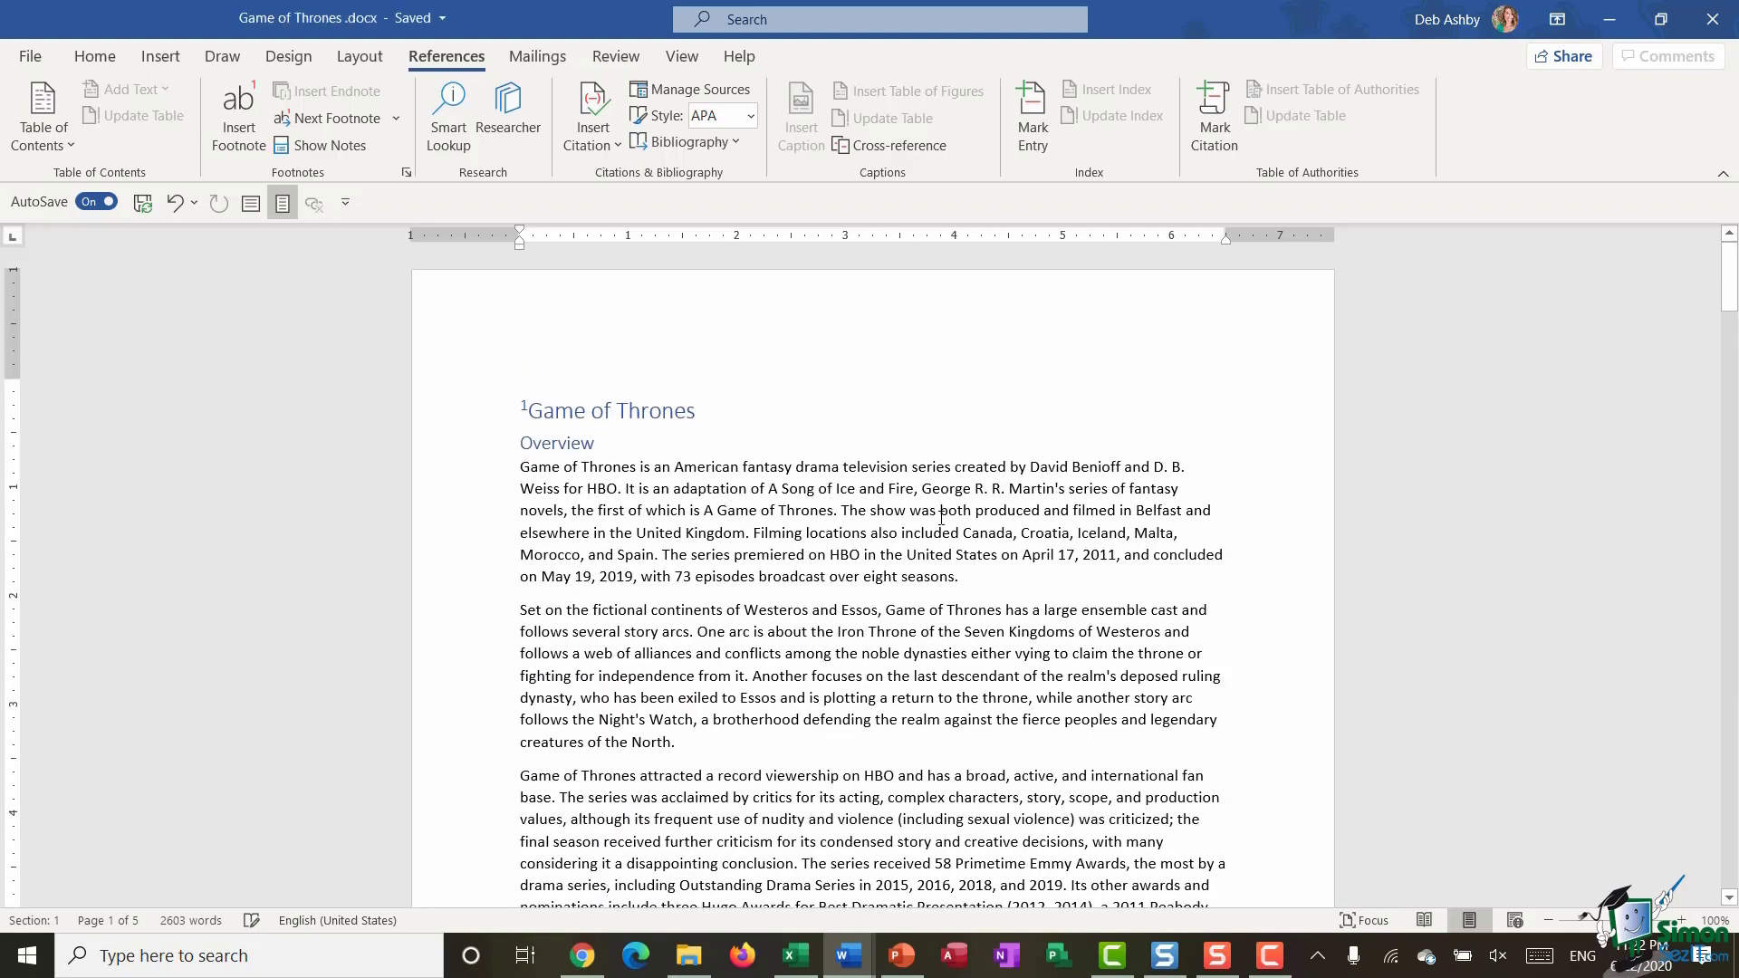
Footnote Cast and Characters with 'Cast and characters correct up until time of publishing (June 2020)'.
{"action": "scroll", "coordinate": [941, 516], "scroll_direction": "down", "scroll_amount": 15}
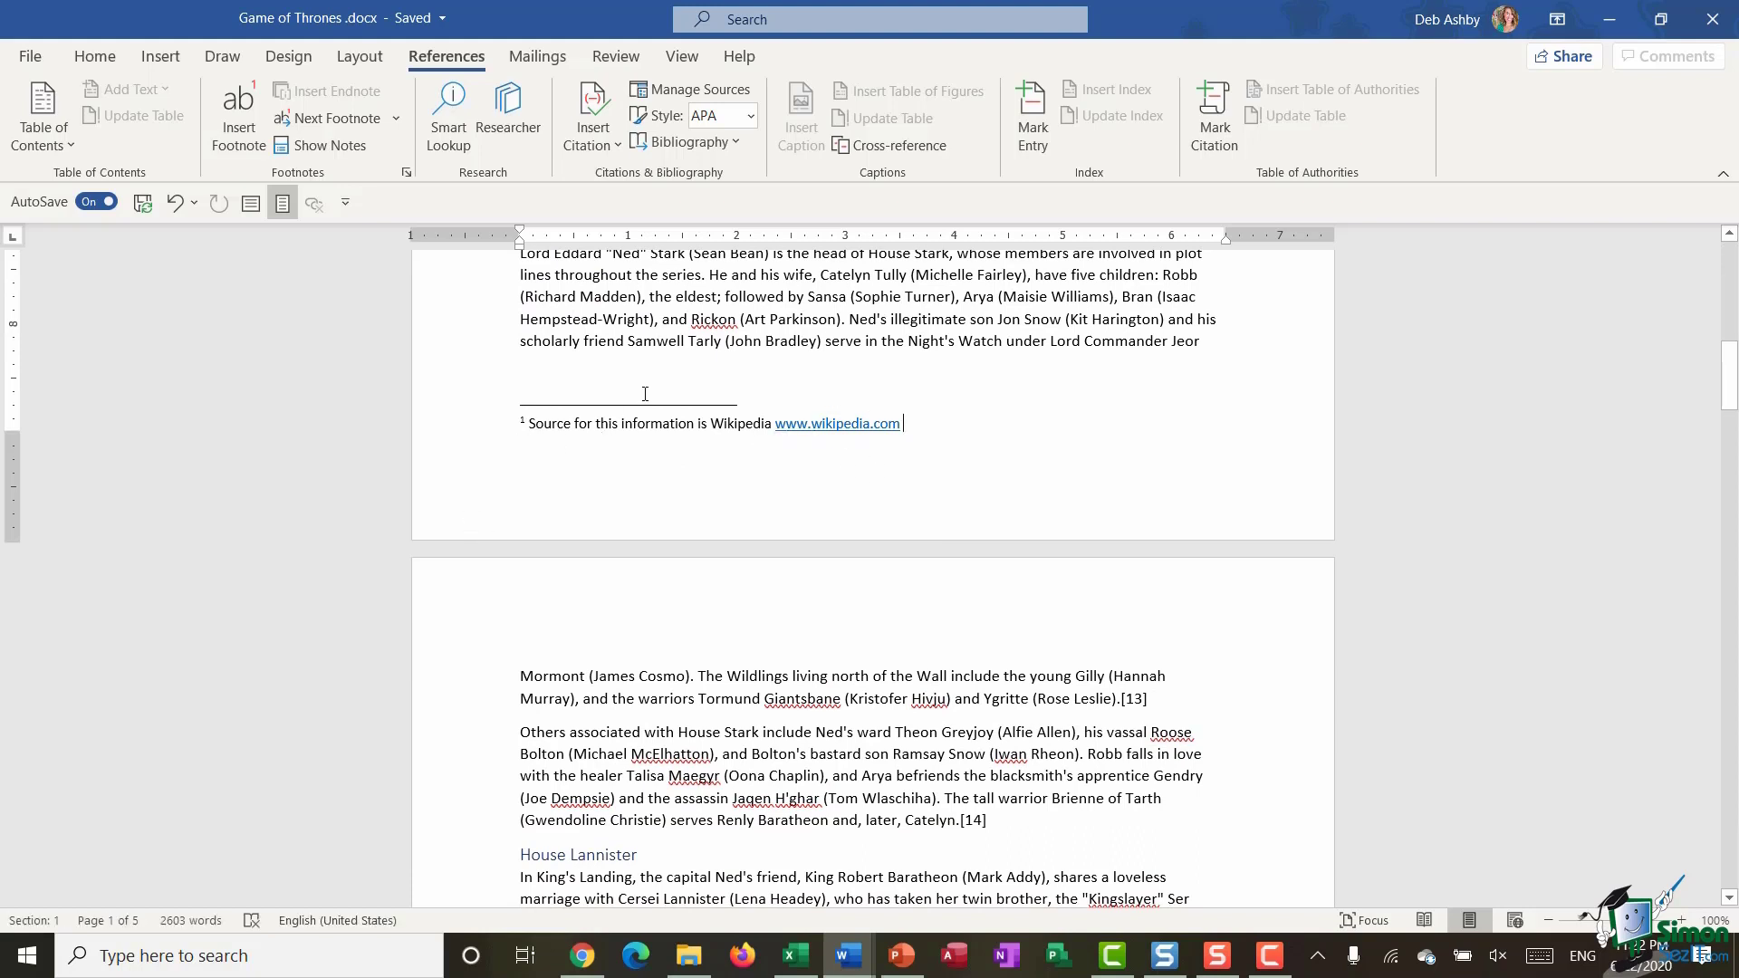
{"action": "scroll", "coordinate": [646, 394], "scroll_direction": "up", "scroll_amount": 5}
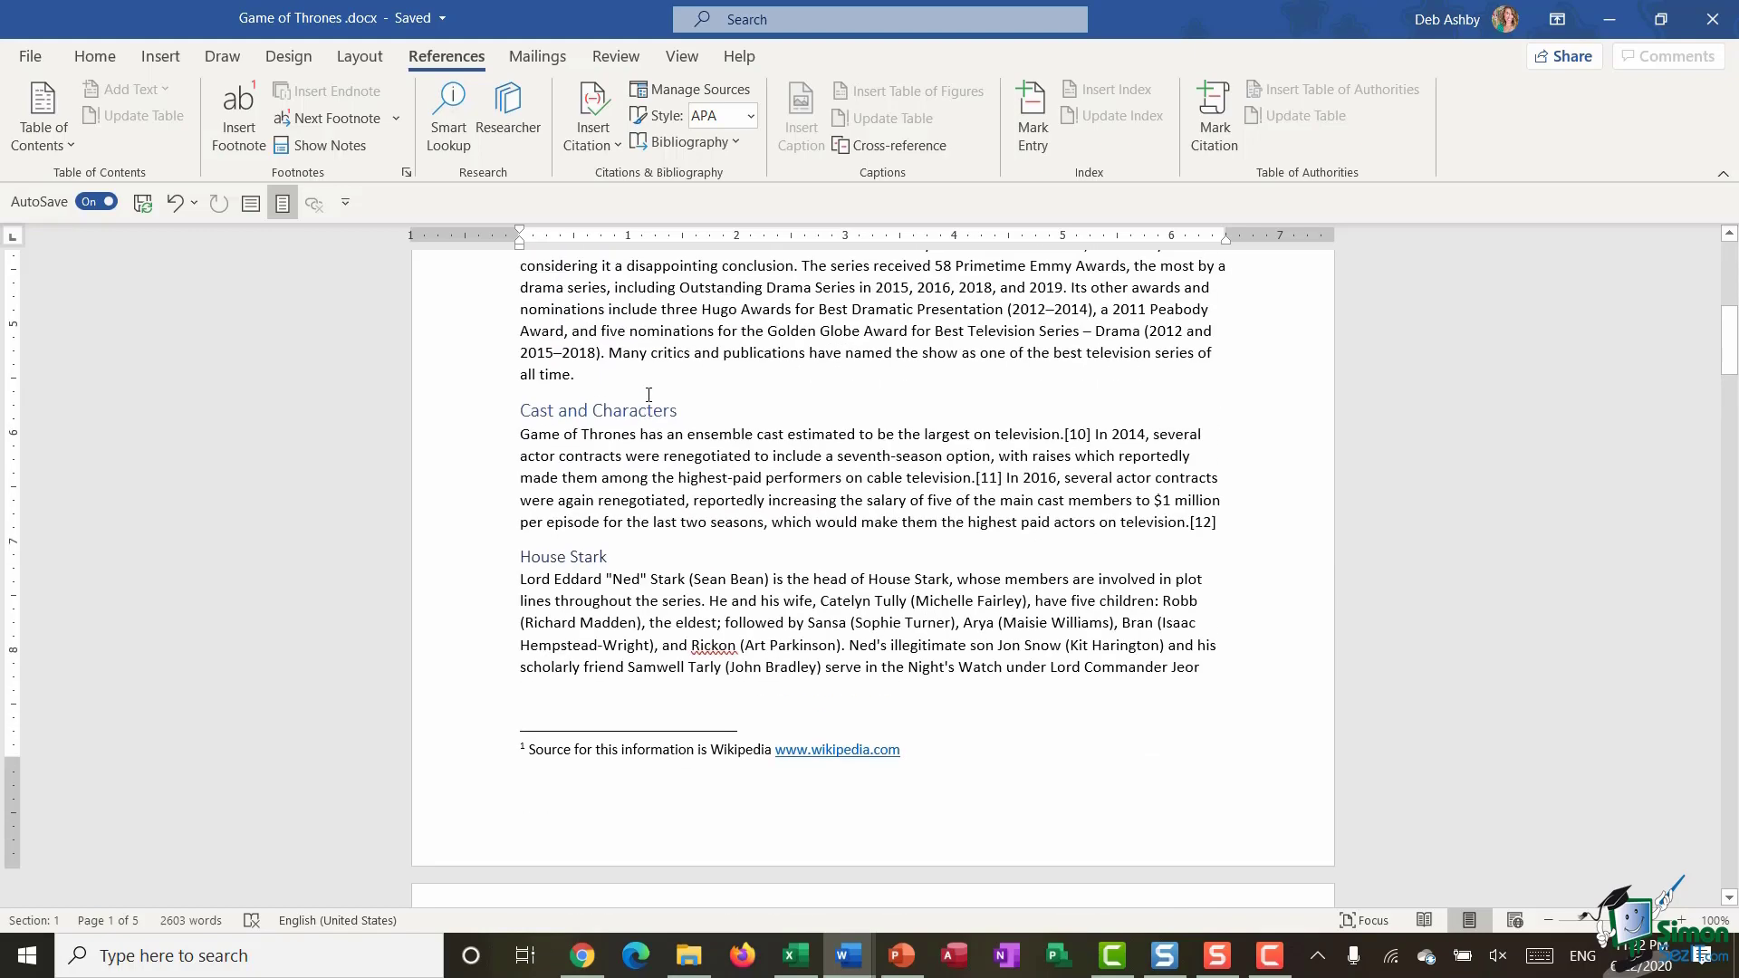
{"action": "scroll", "coordinate": [648, 399], "scroll_direction": "down", "scroll_amount": 1}
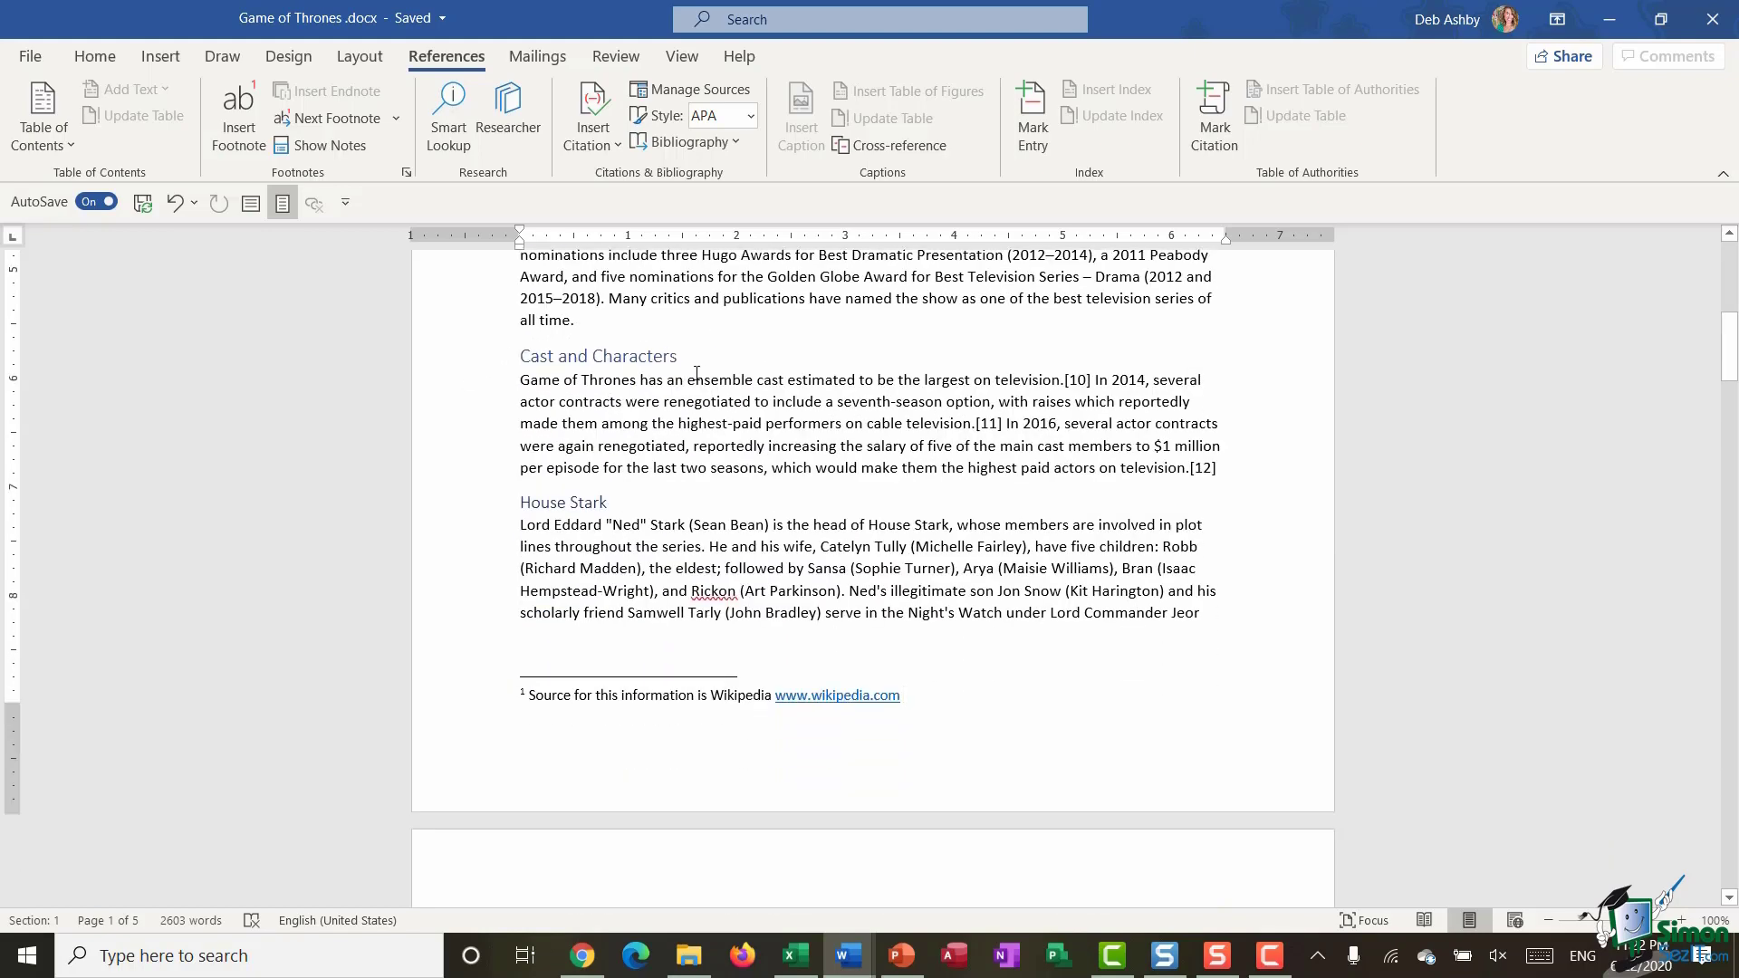
{"action": "left_click", "coordinate": [524, 357]}
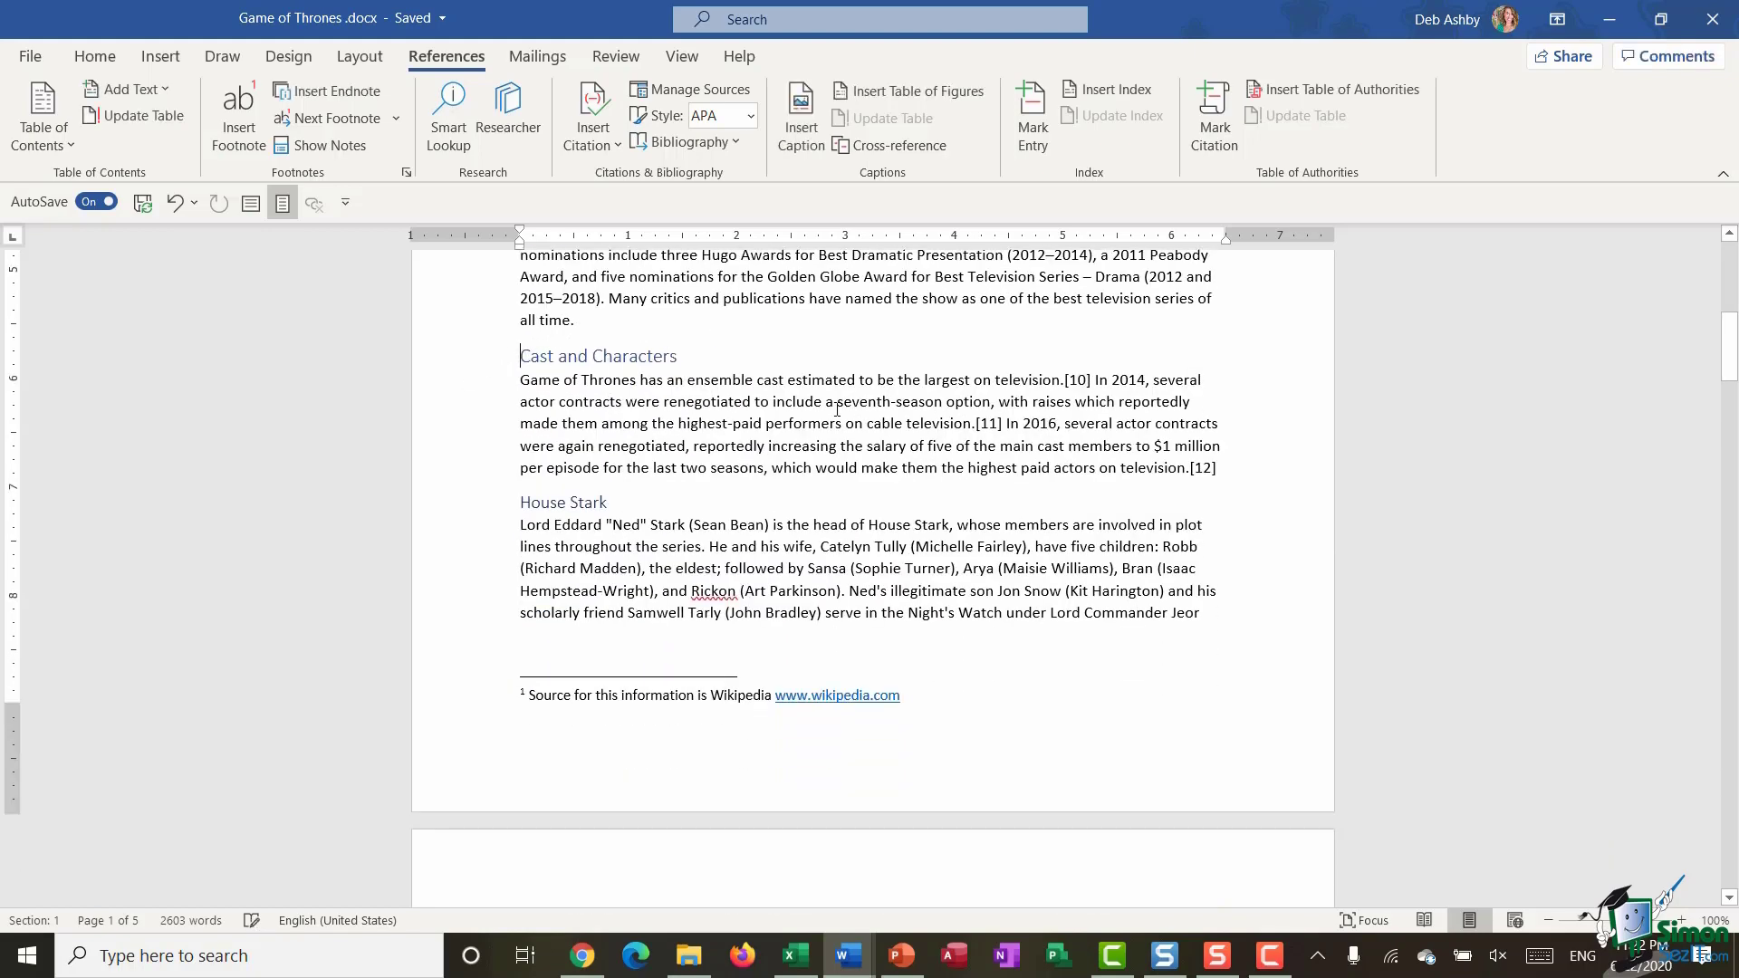
{"action": "left_click", "coordinate": [238, 138]}
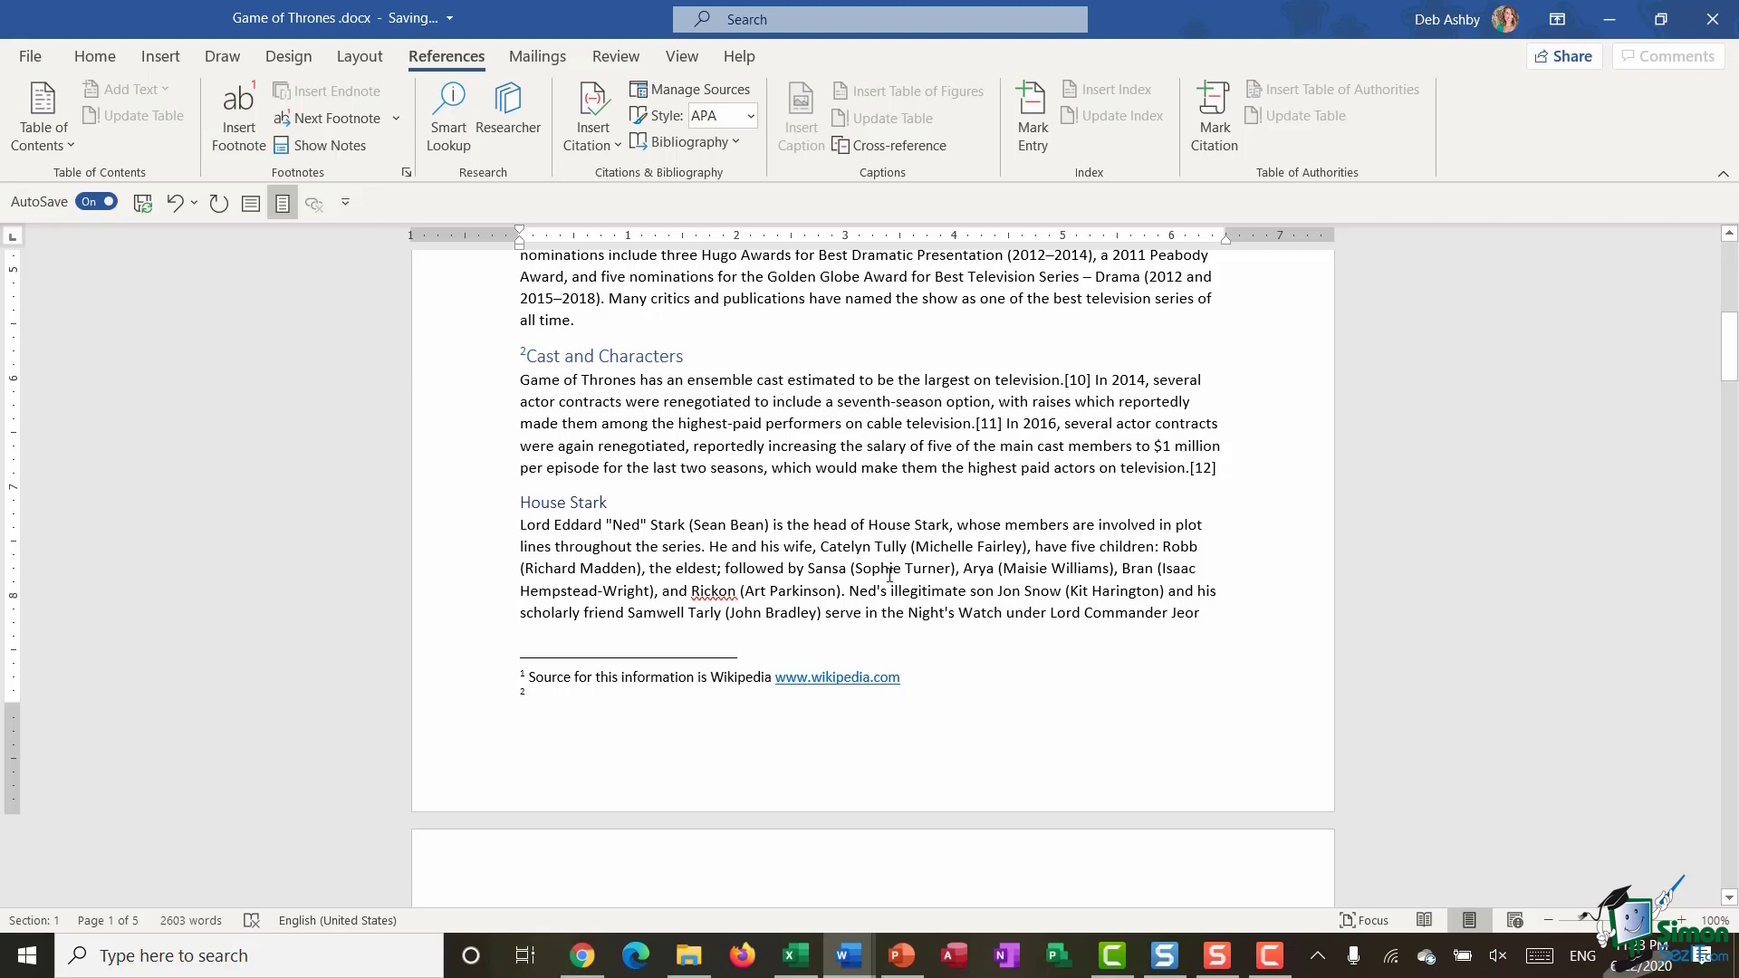
{"action": "type", "text": "Cast c"}
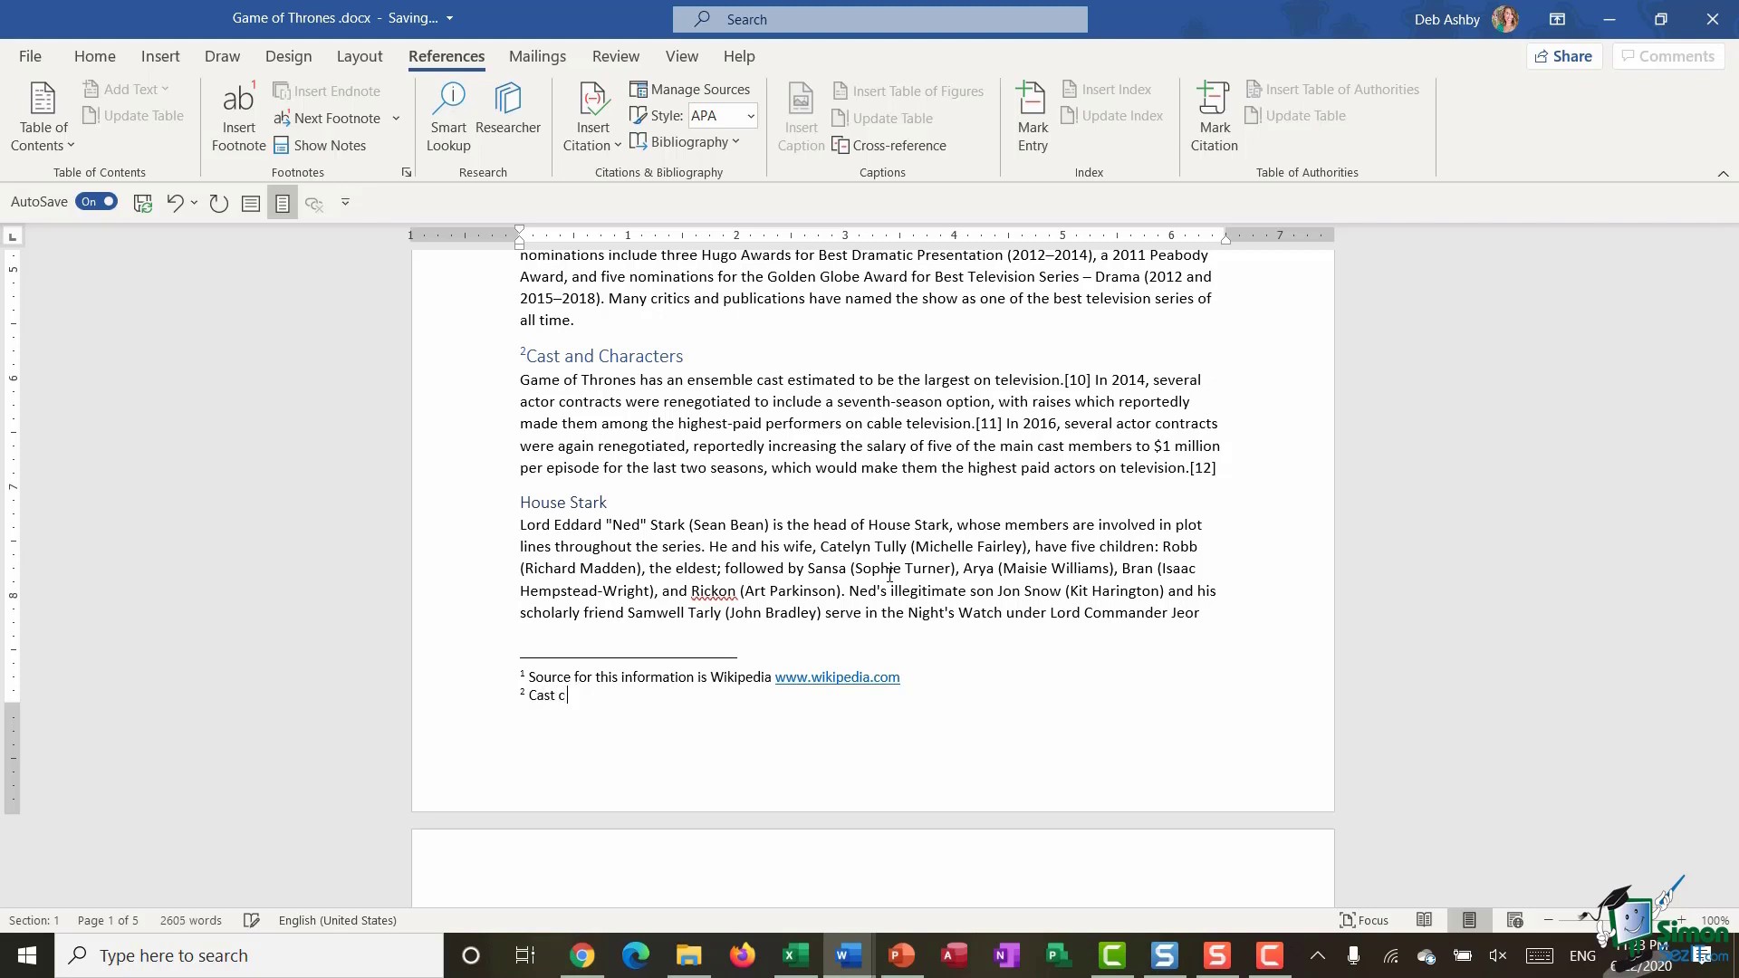
{"action": "key", "text": "BackSpace"}
{"action": "type", "text": "and characters correct up until time of p"}
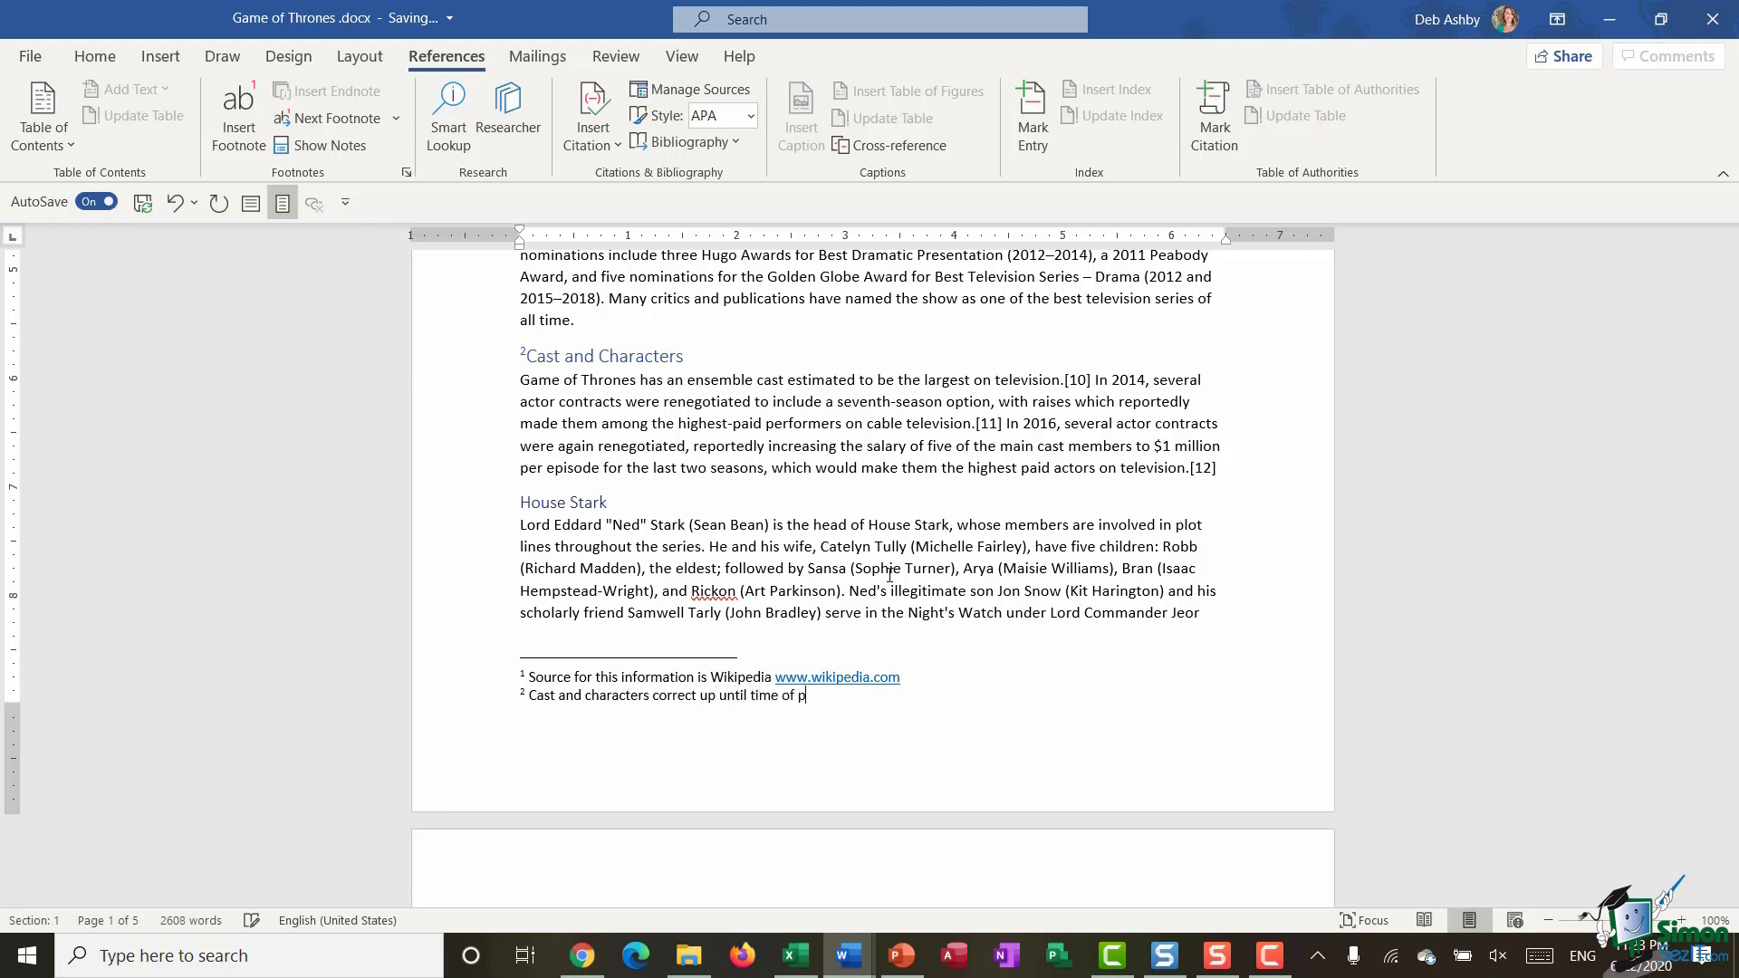
{"action": "type", "text": "ublishing (June 2020)"}
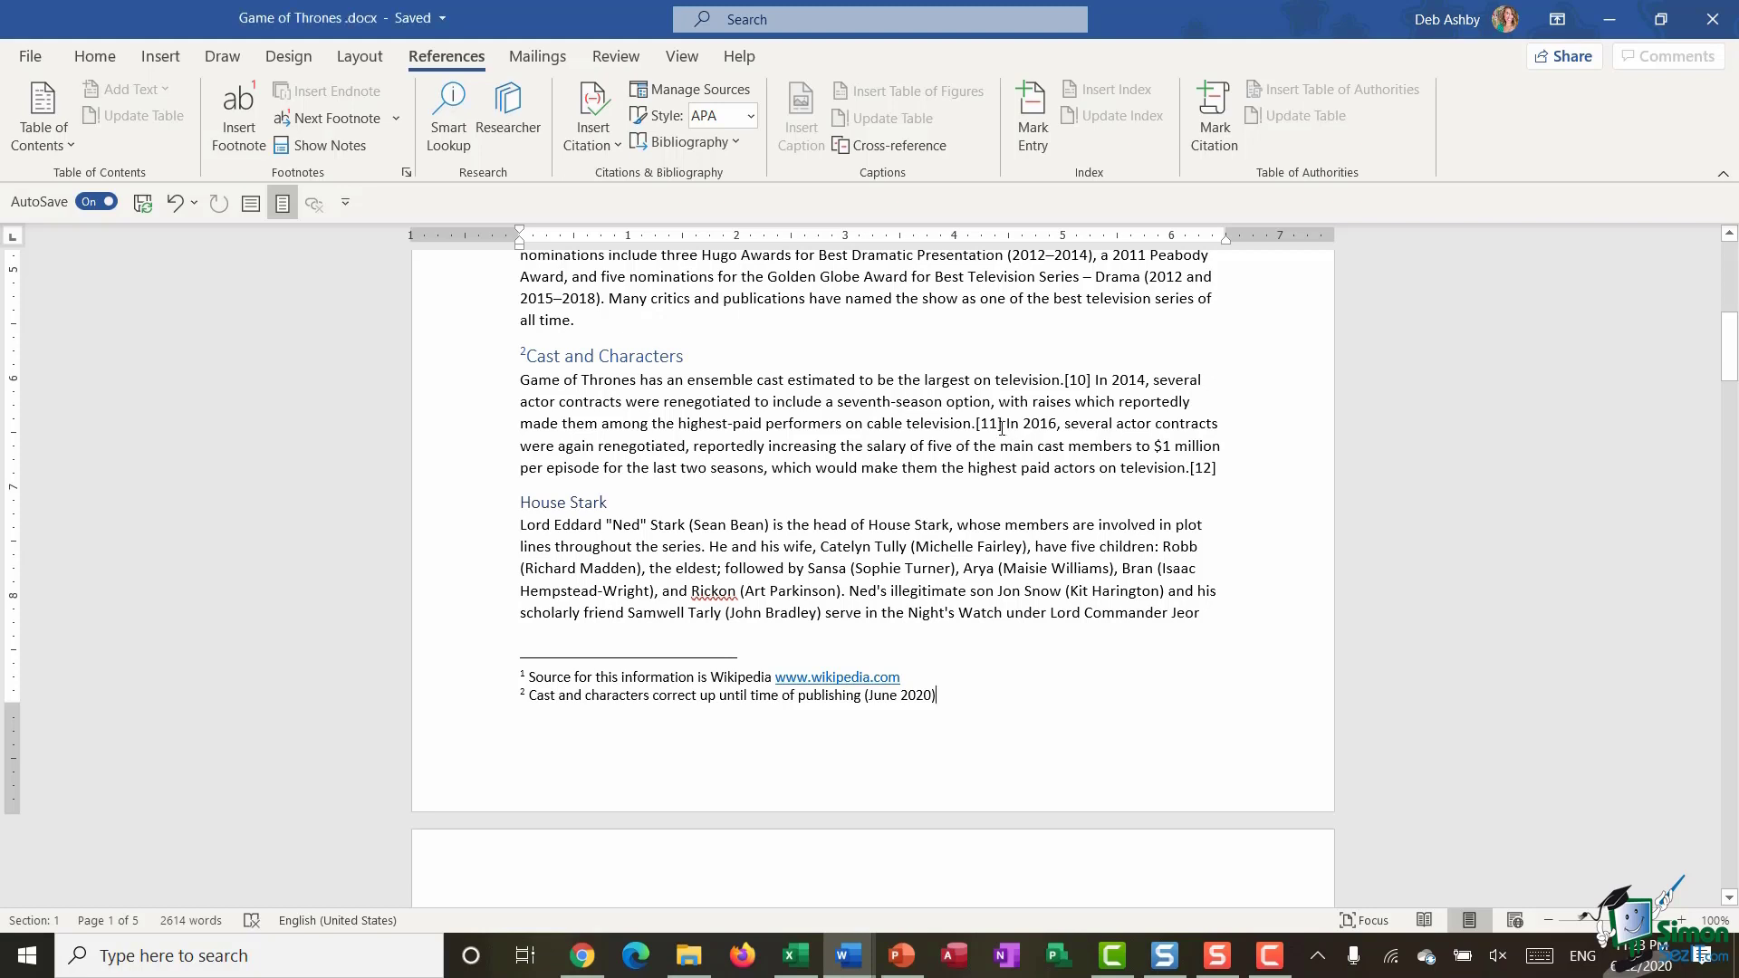
{"action": "scroll", "coordinate": [659, 495], "scroll_direction": "down", "scroll_amount": 3}
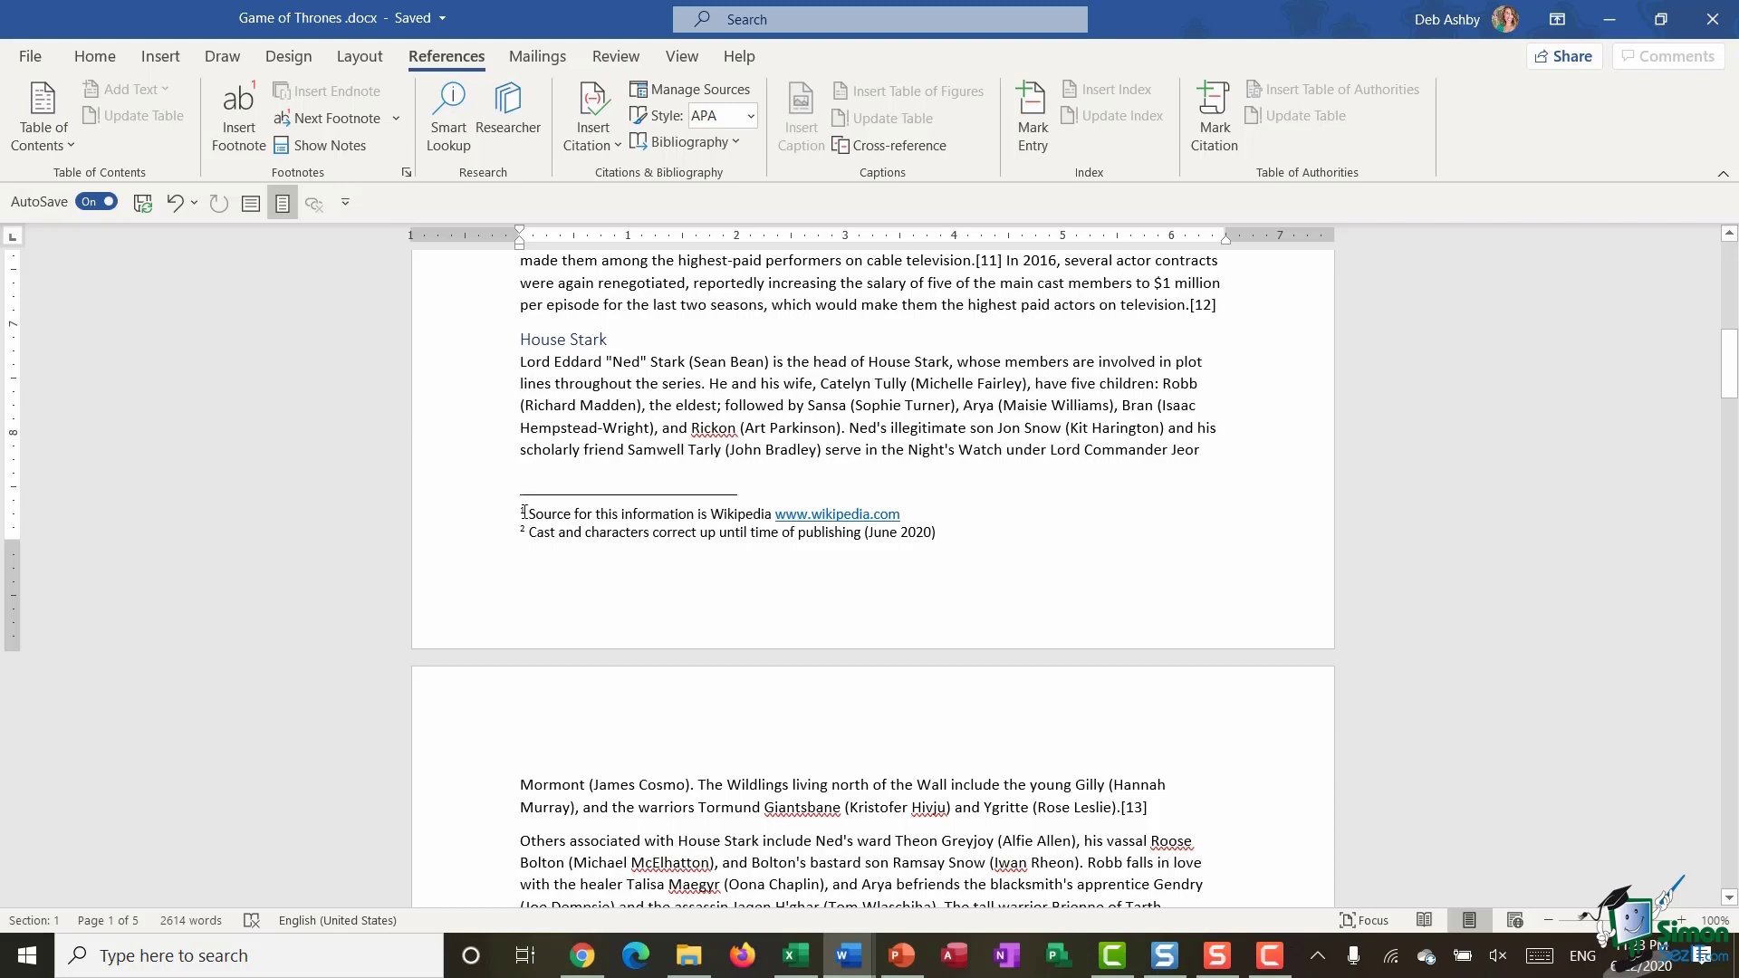
Jump from footnote 1 at the page bottom back to its reference mark on the title.
{"action": "double_click", "coordinate": [523, 512]}
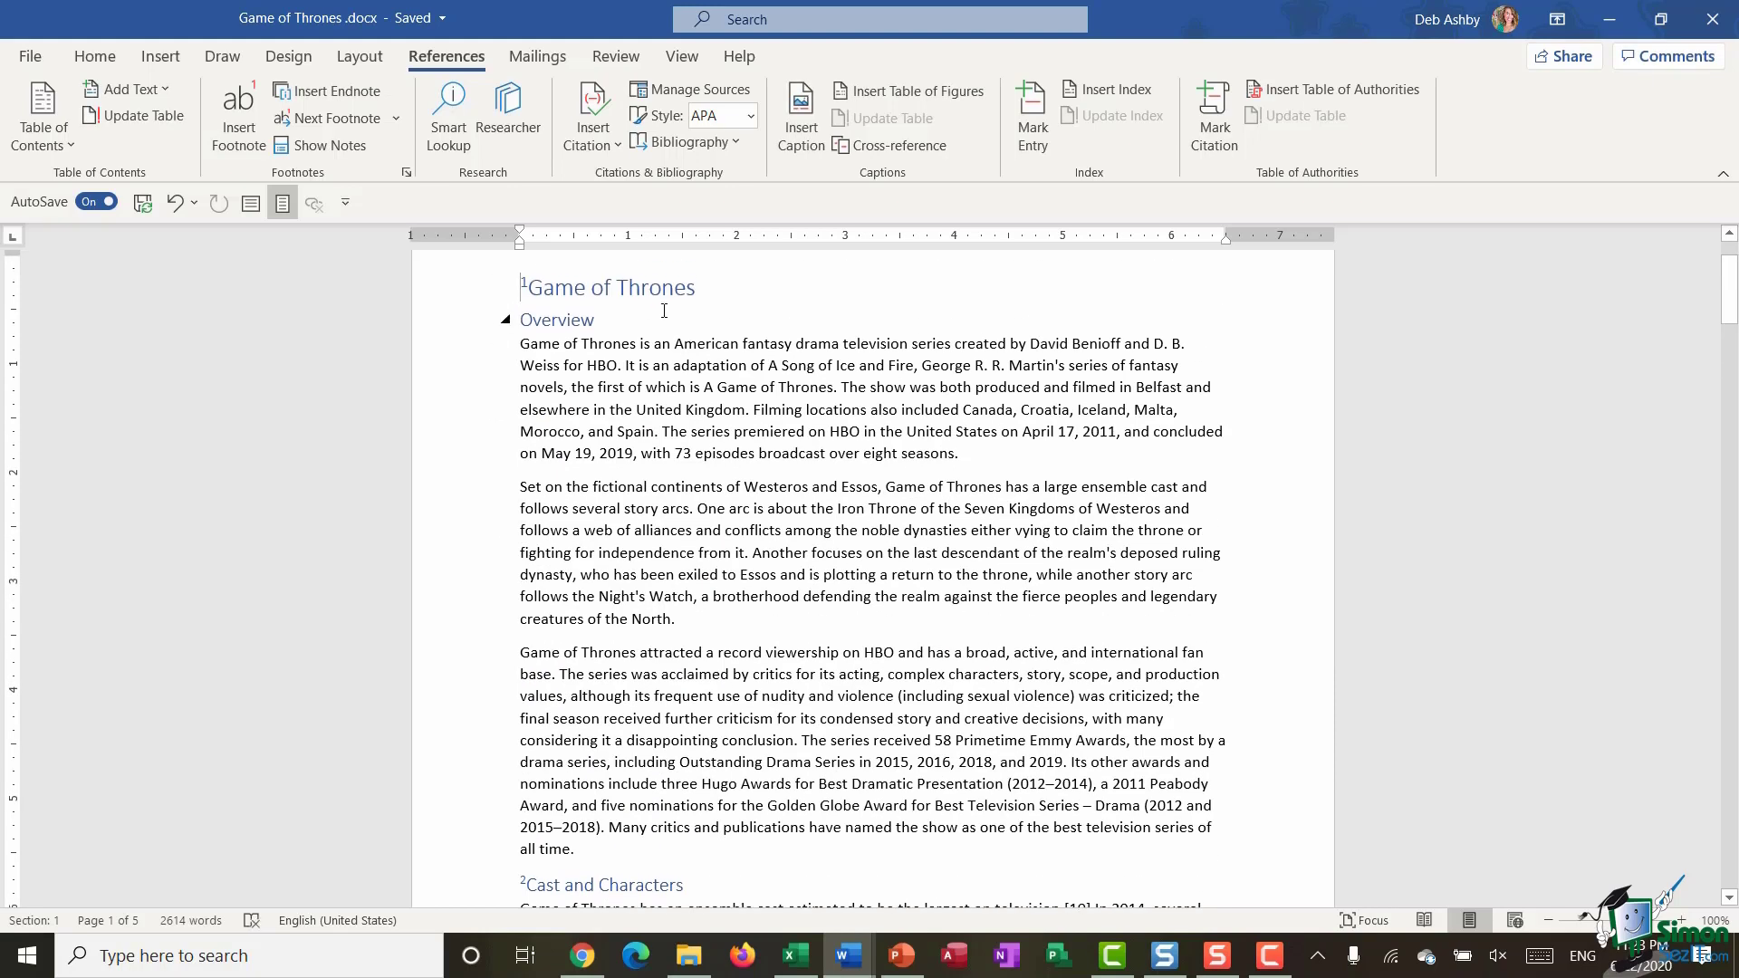
{"action": "scroll", "coordinate": [634, 344], "scroll_direction": "up", "scroll_amount": 2}
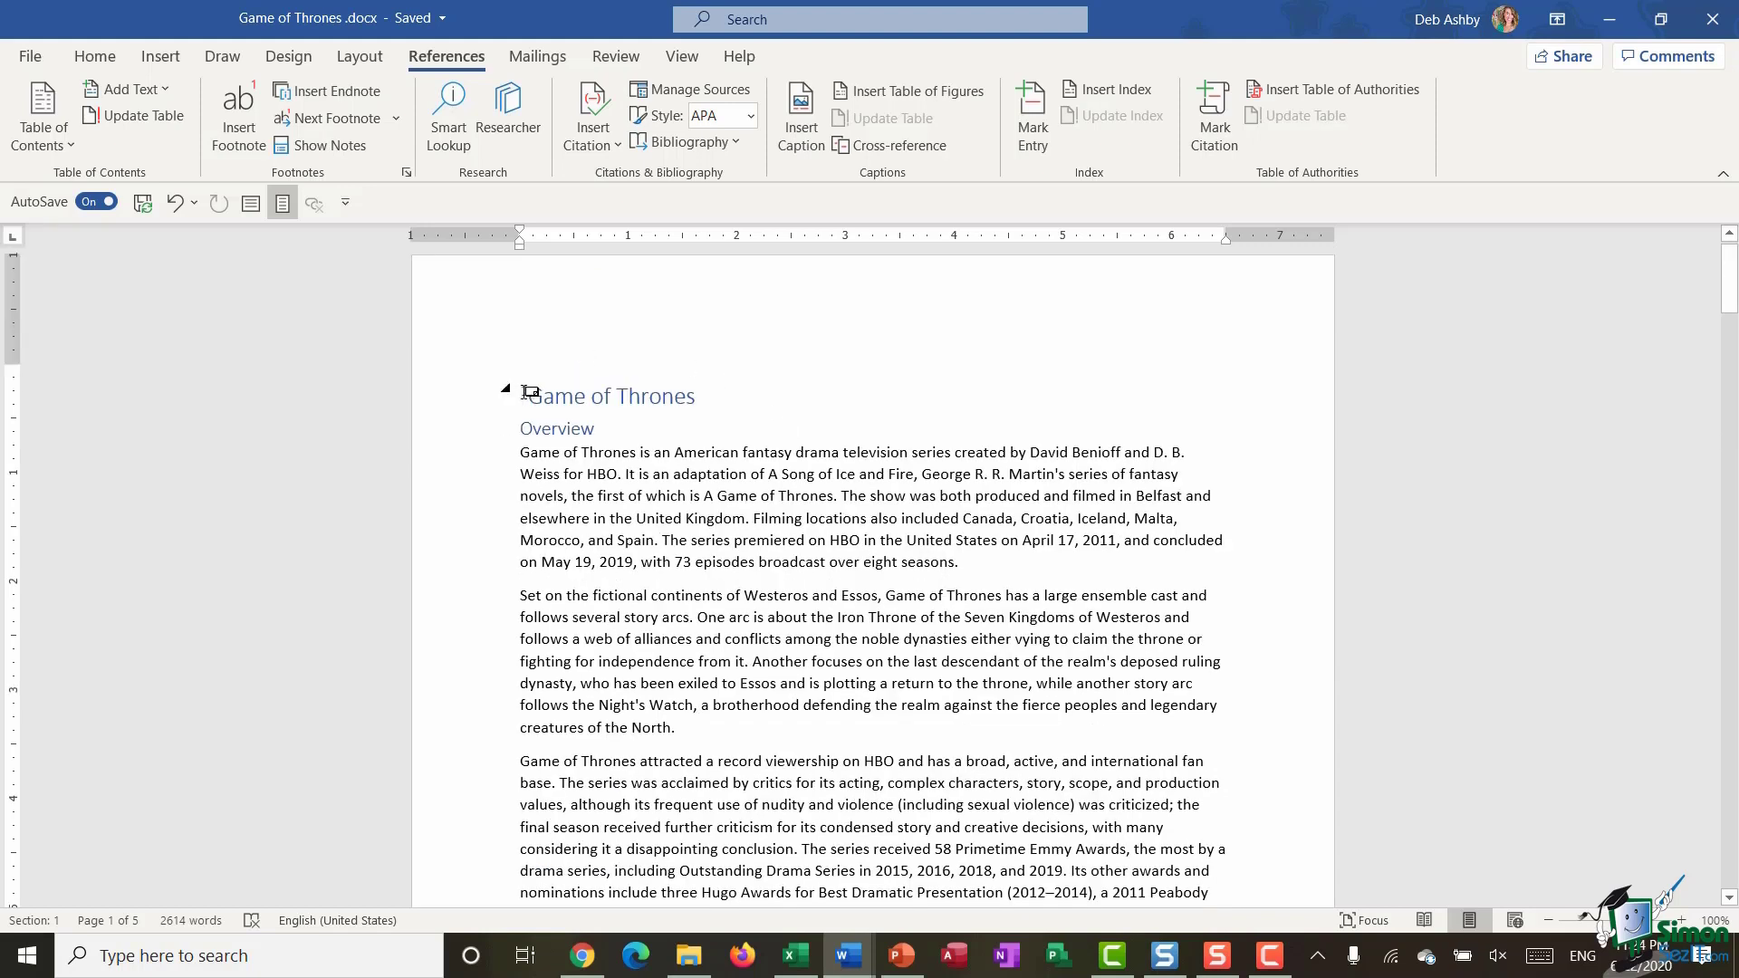
{"action": "mouse_move", "coordinate": [531, 392]}
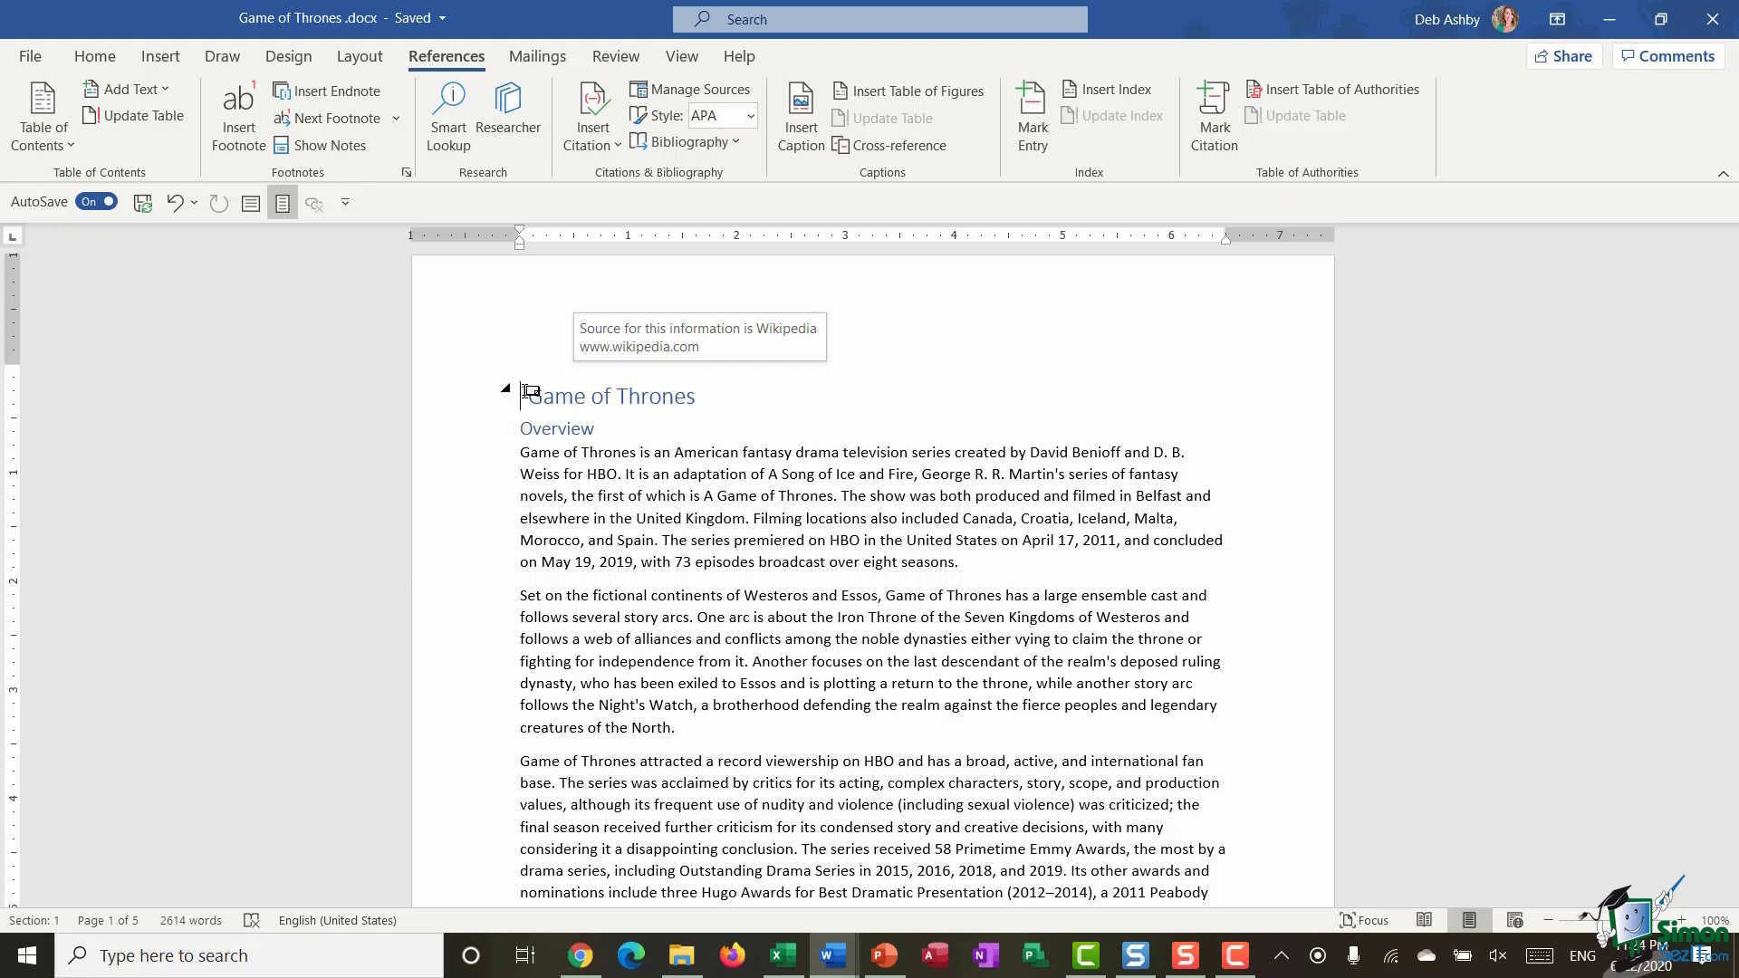
Go to the Cast and Characters footnote with Next Footnote, then return with Previous Footnote.
{"action": "left_click", "coordinate": [396, 119]}
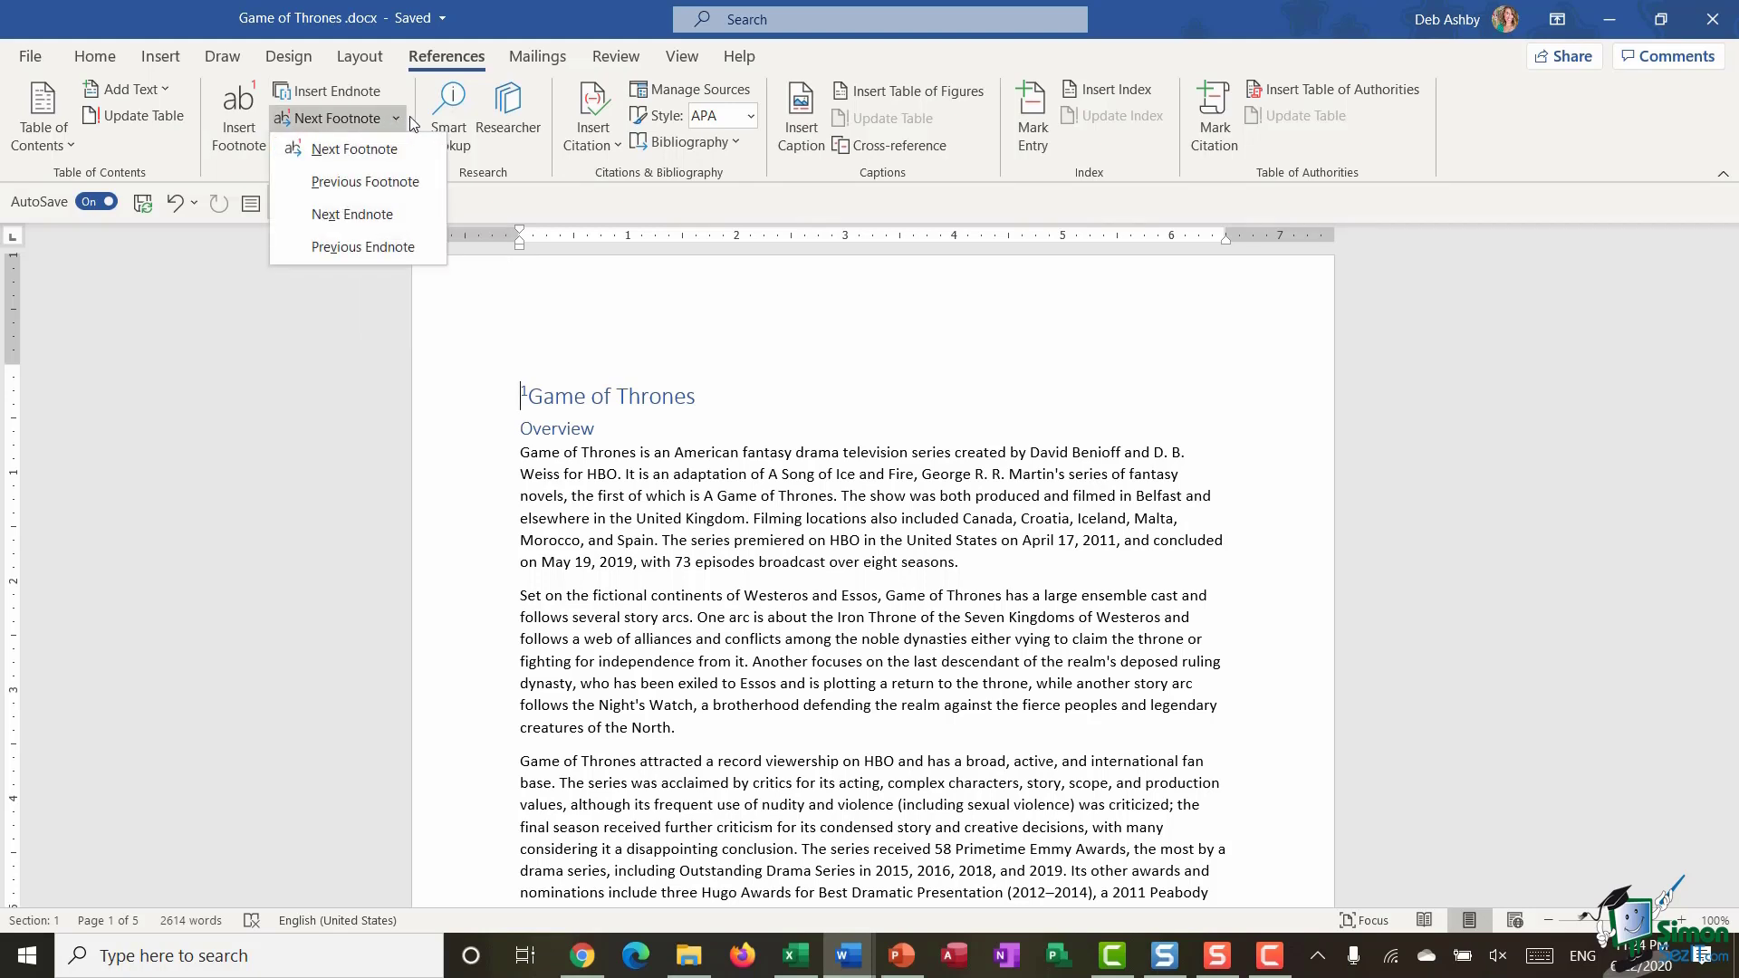
{"action": "left_click", "coordinate": [362, 156]}
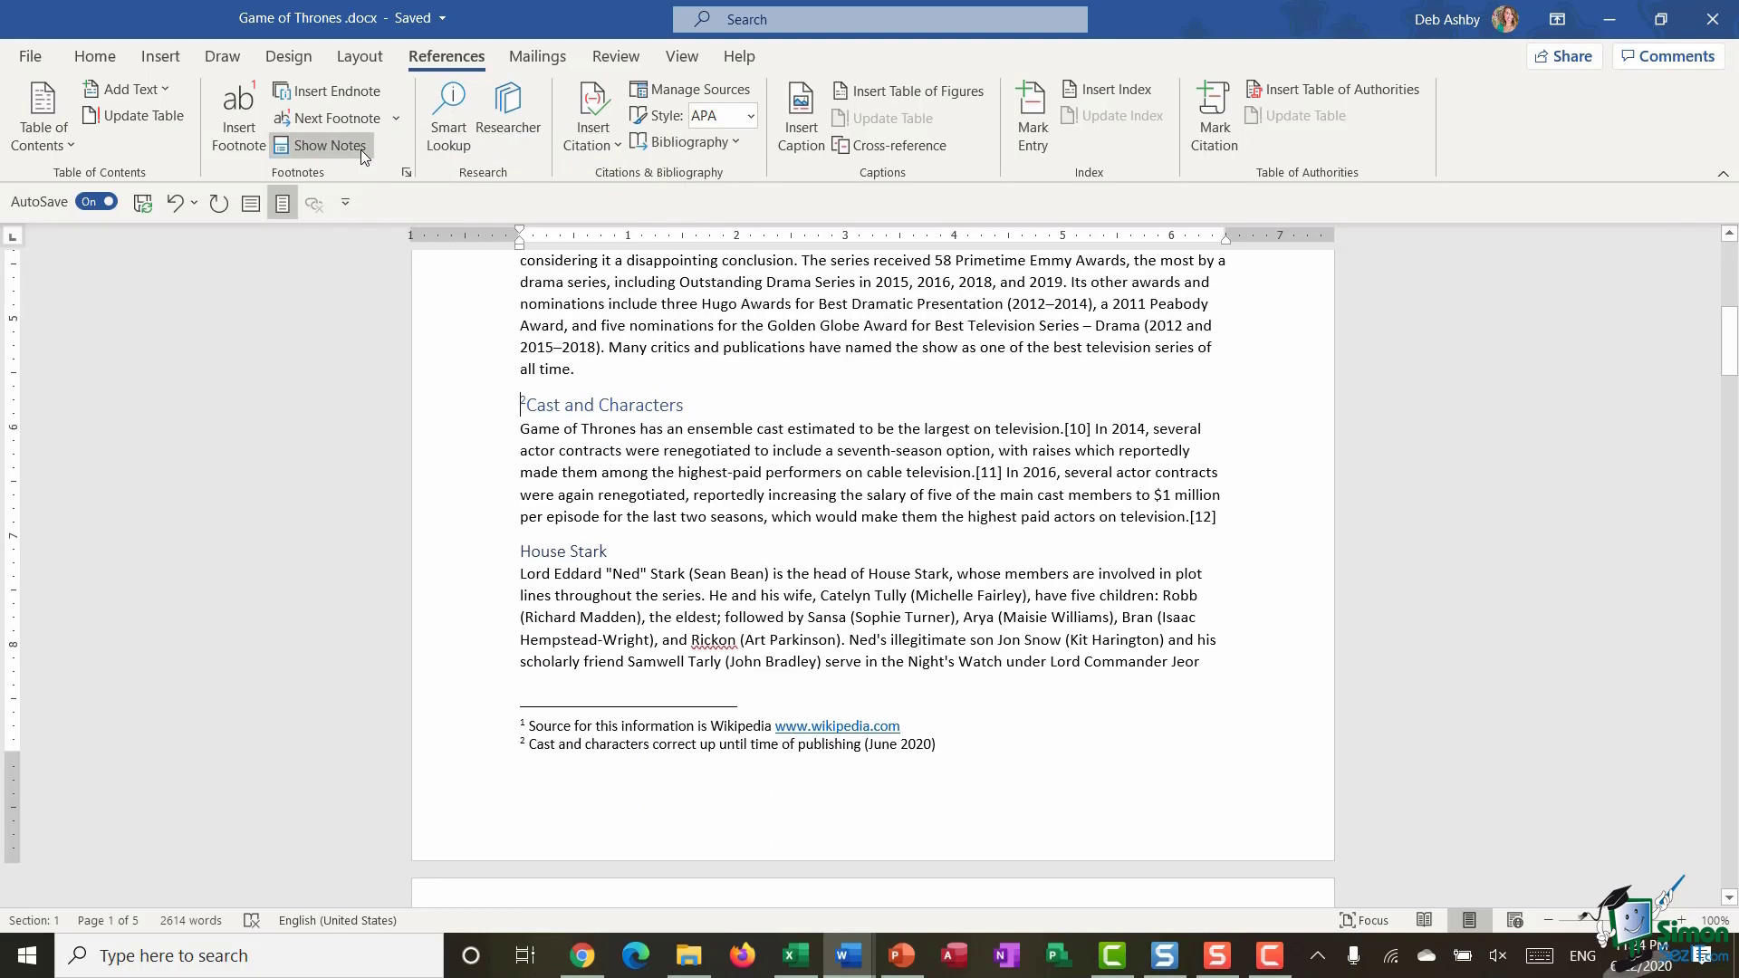
{"action": "left_click", "coordinate": [396, 118]}
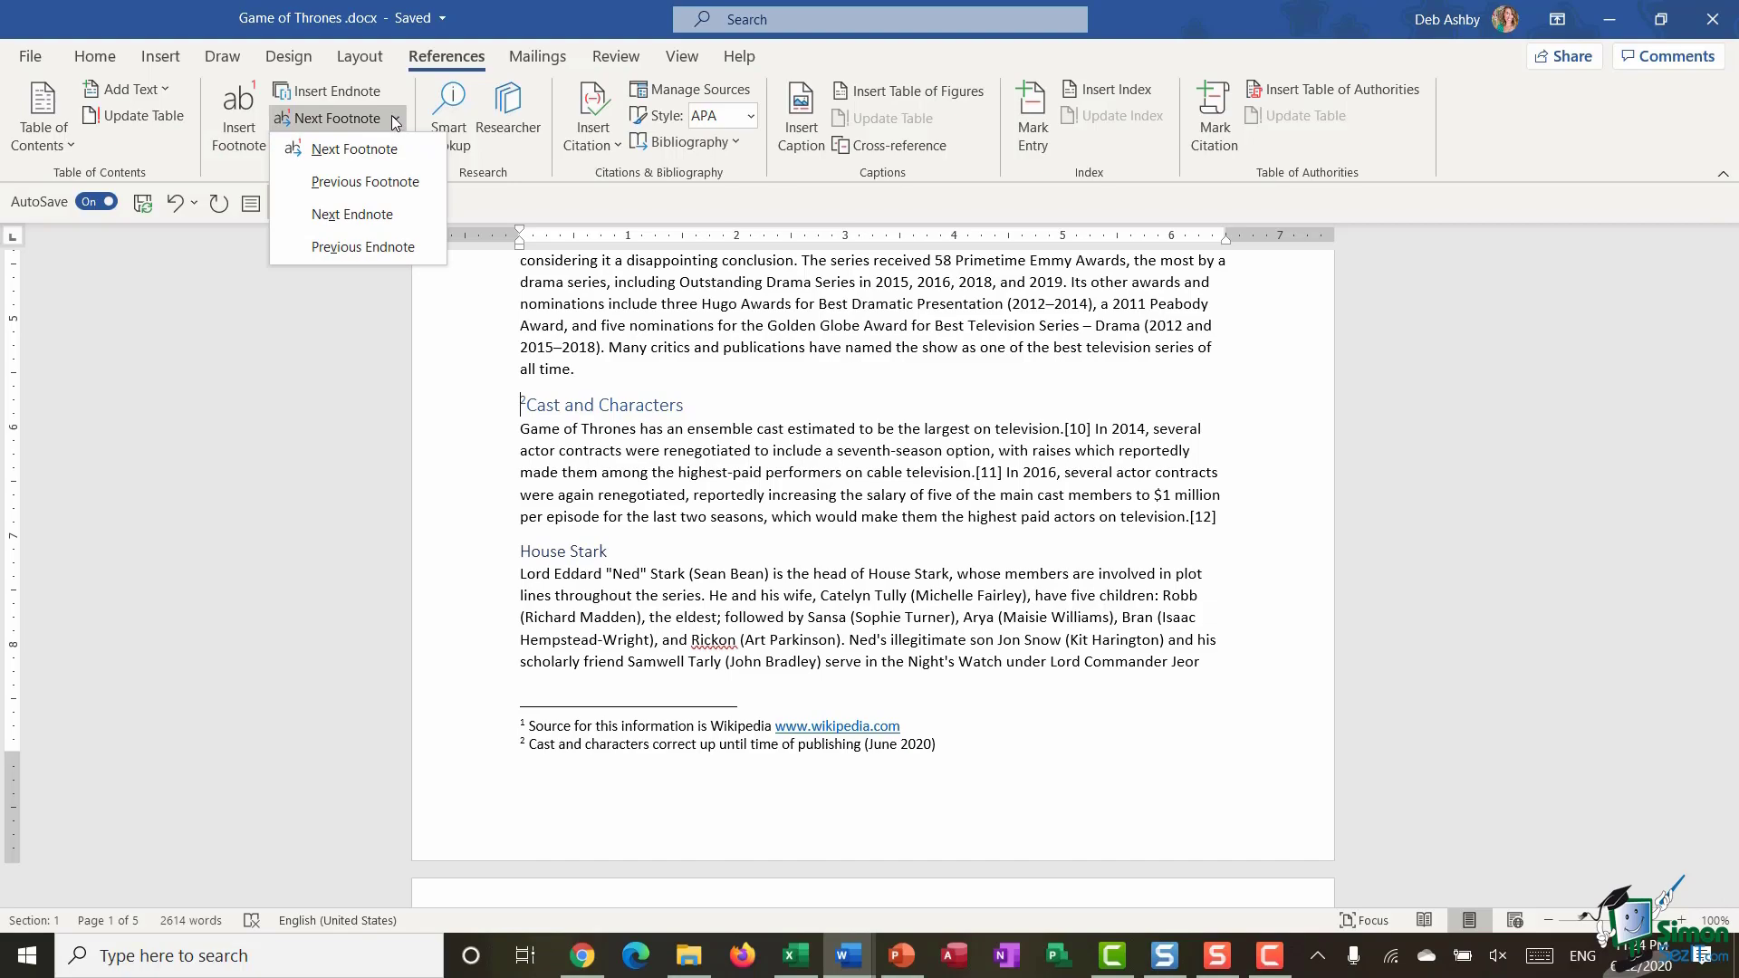
{"action": "left_click", "coordinate": [364, 188]}
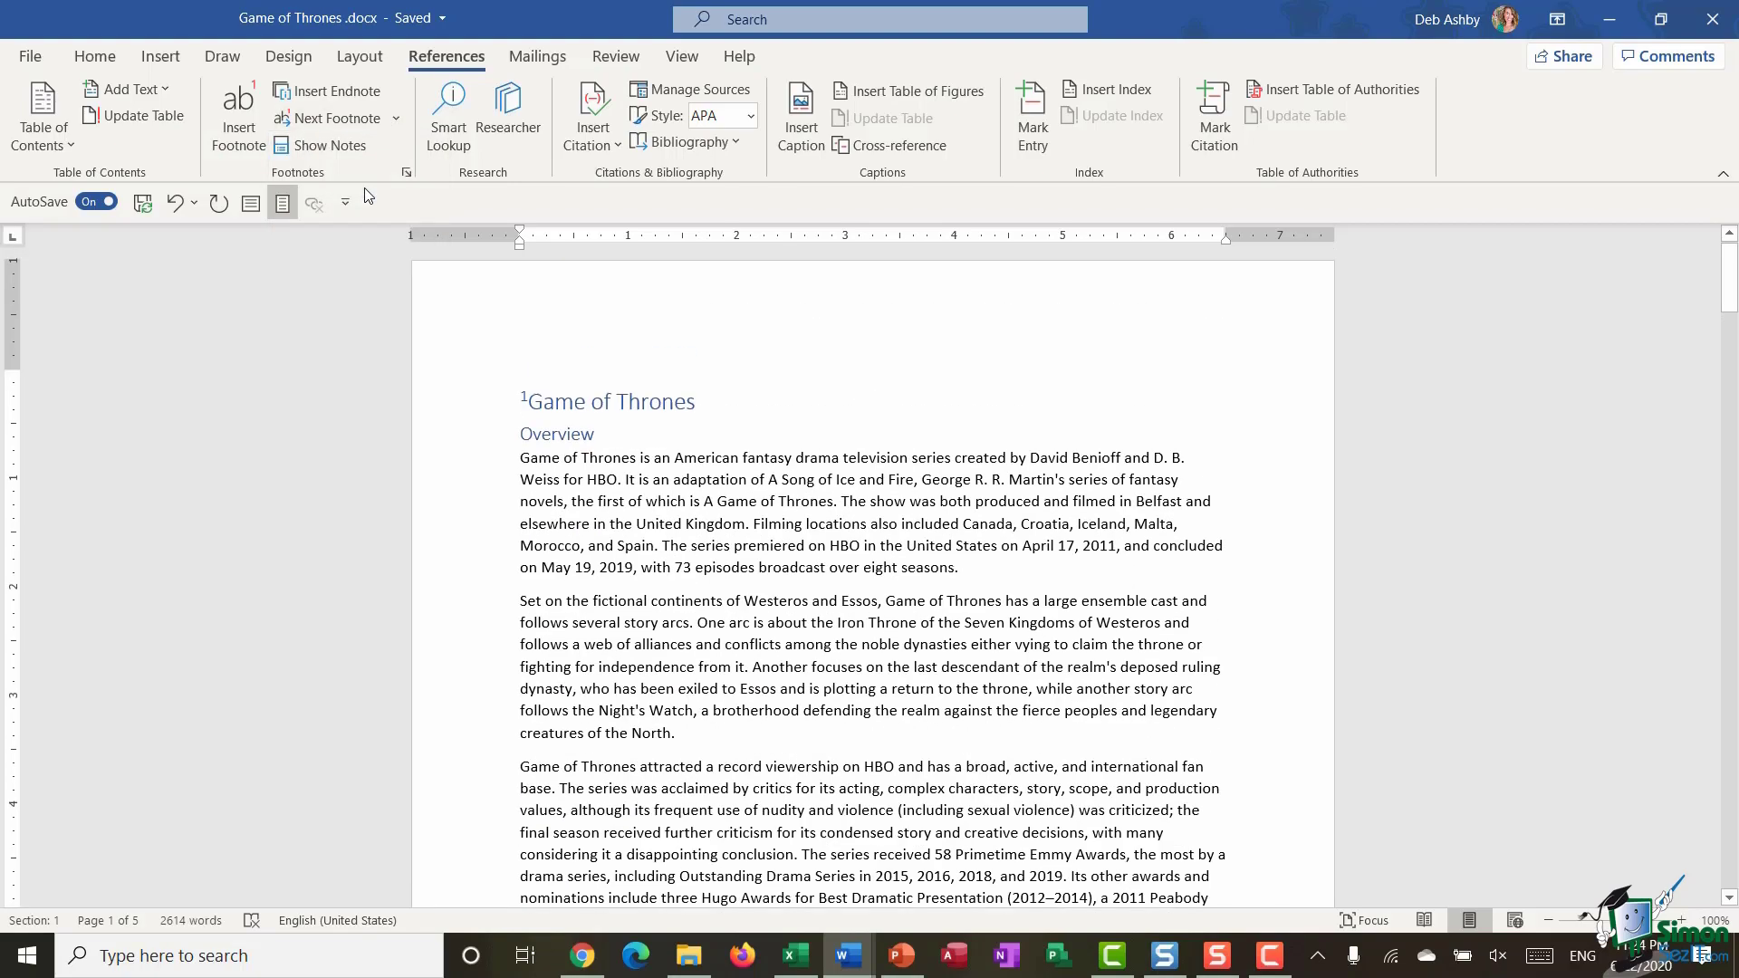
Scroll down to page 3 and place the insertion point at the Filming heading.
{"action": "scroll", "coordinate": [727, 384], "scroll_direction": "down", "scroll_amount": 20}
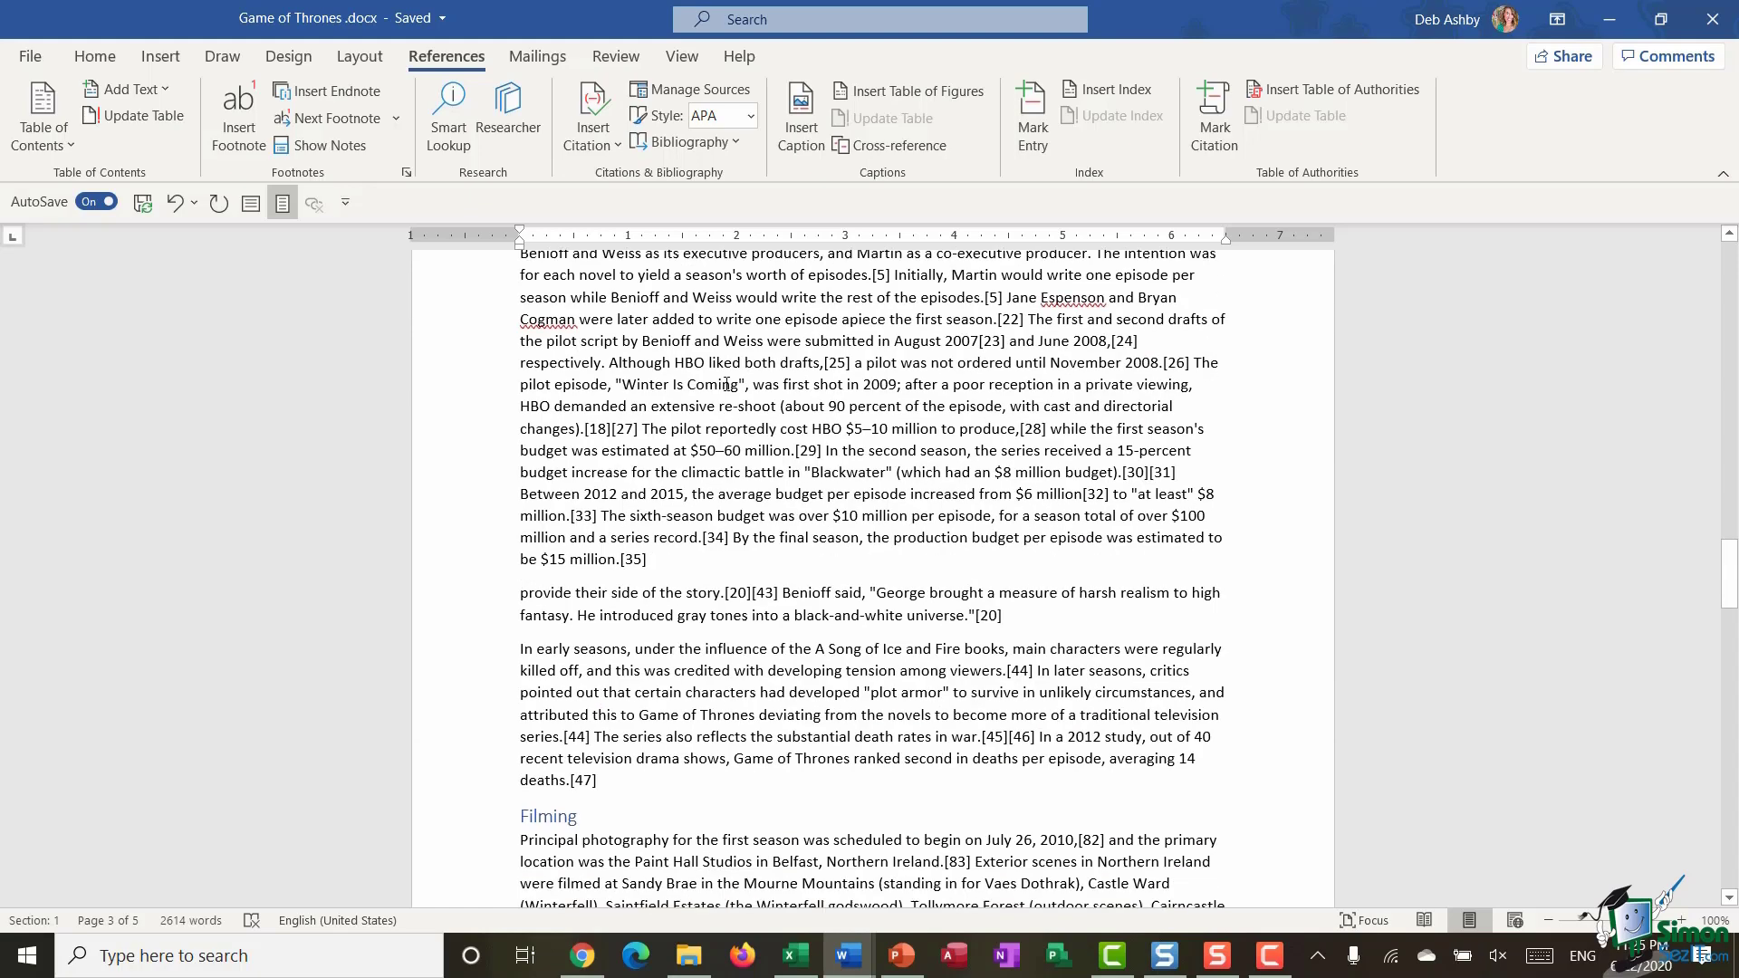
{"action": "scroll", "coordinate": [728, 384], "scroll_direction": "down", "scroll_amount": 5}
{"action": "scroll", "coordinate": [619, 591], "scroll_direction": "up", "scroll_amount": 4}
{"action": "scroll", "coordinate": [619, 591], "scroll_direction": "down", "scroll_amount": 1}
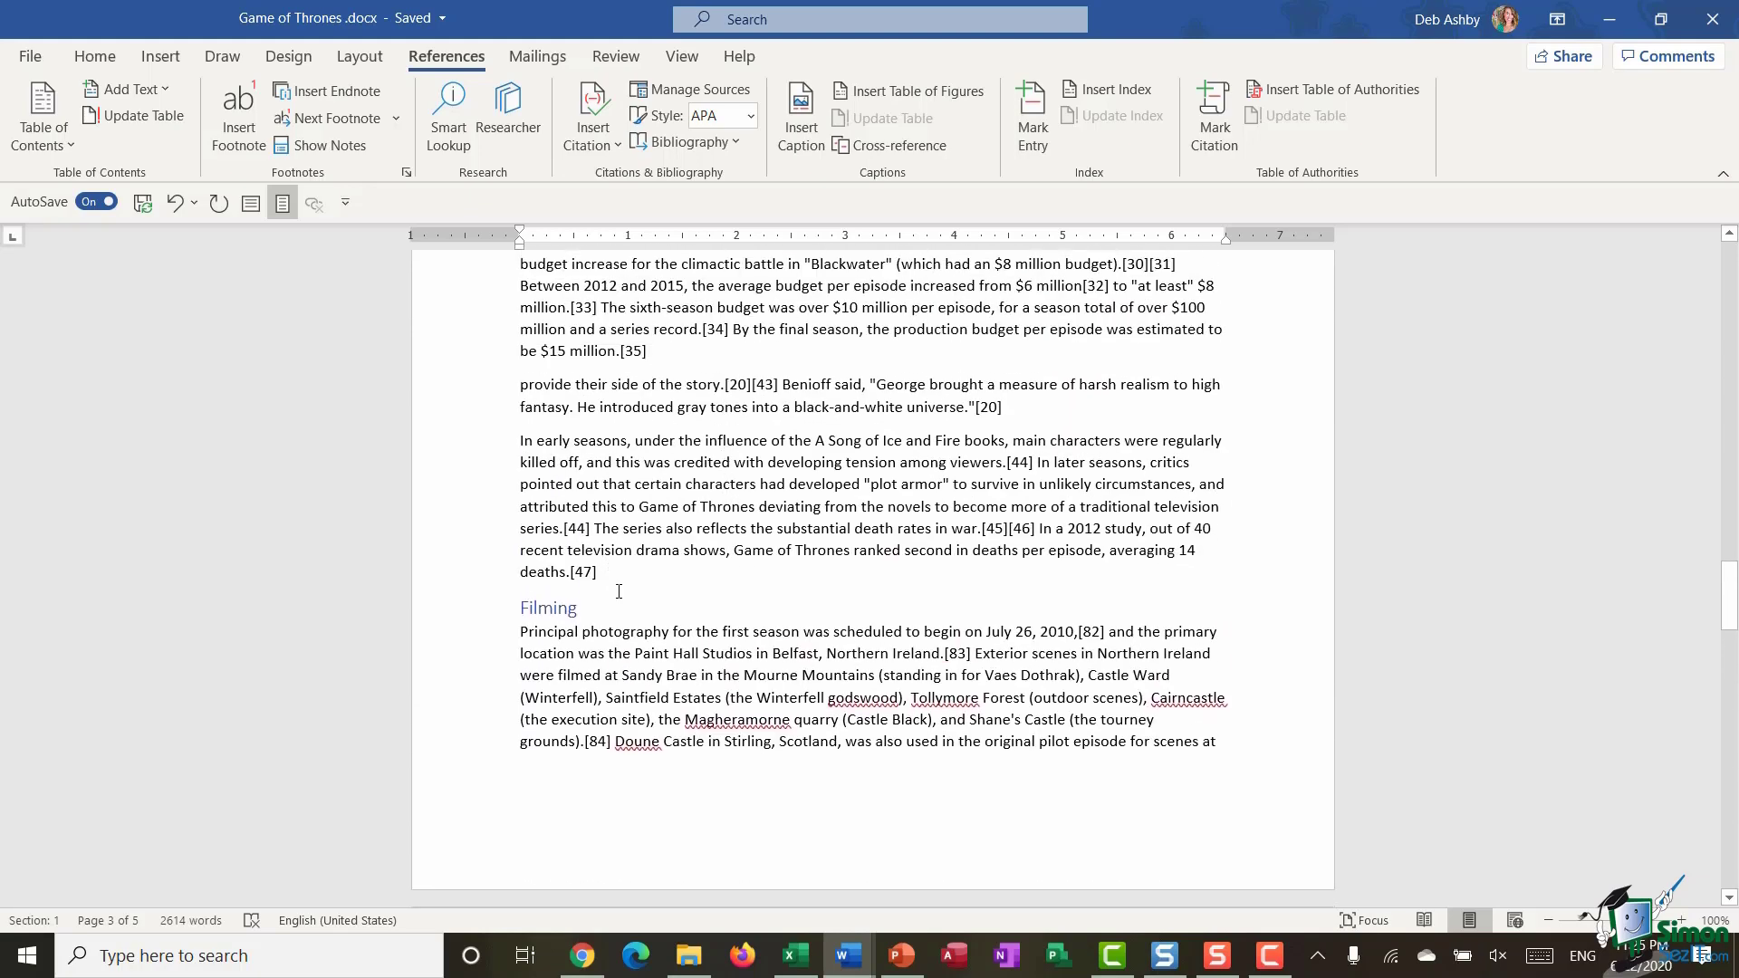
{"action": "left_click", "coordinate": [618, 607]}
{"action": "scroll", "coordinate": [693, 572], "scroll_direction": "down", "scroll_amount": 2}
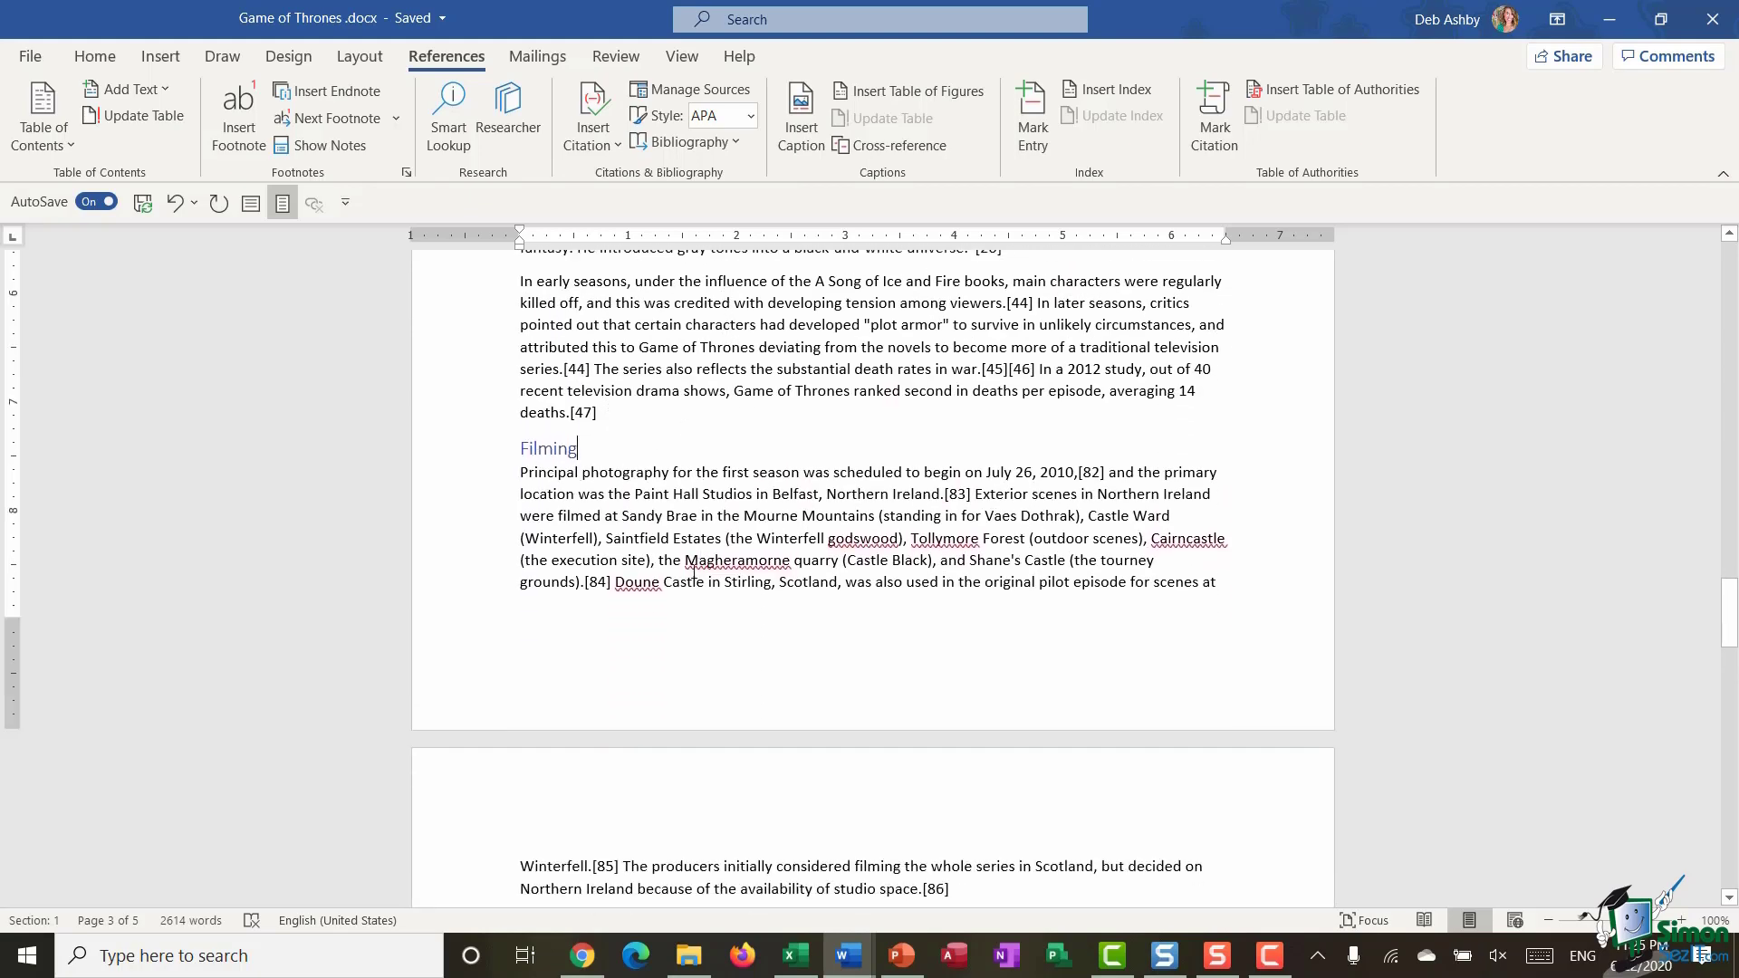
{"action": "mouse_move", "coordinate": [526, 445]}
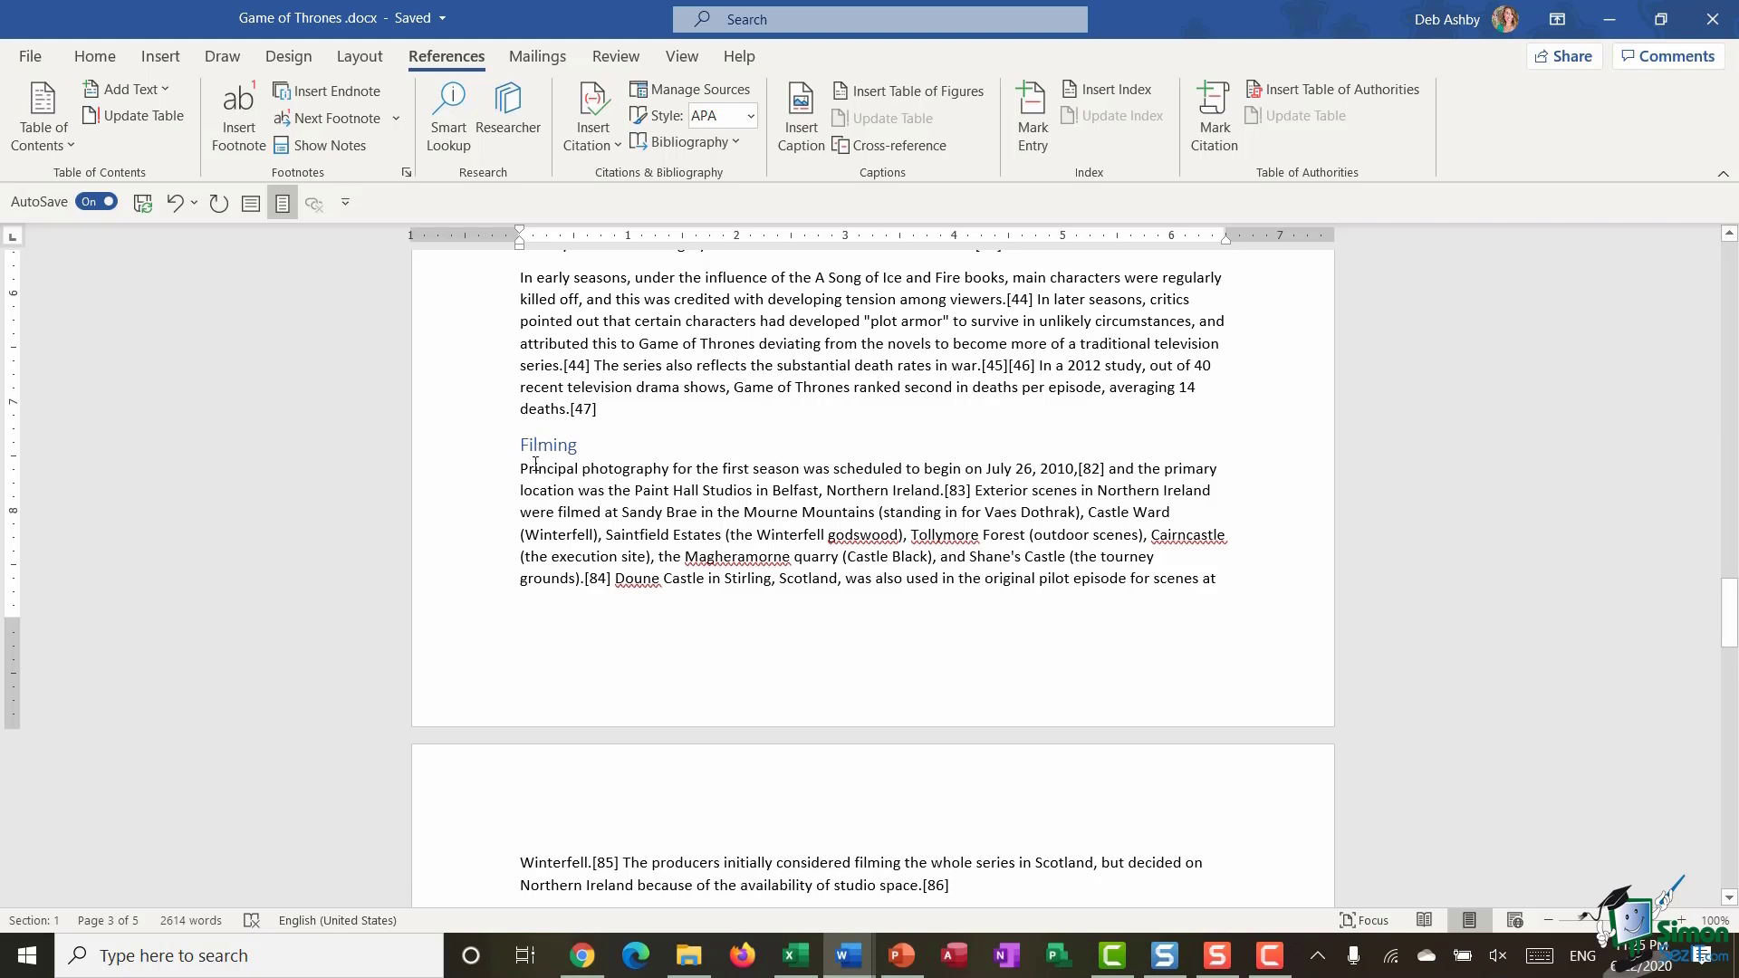
Insert an endnote at Filming reading 'Filming locations in Northern Ireland, Croatia, Iceland and Morrocco'.
{"action": "left_click", "coordinate": [317, 94]}
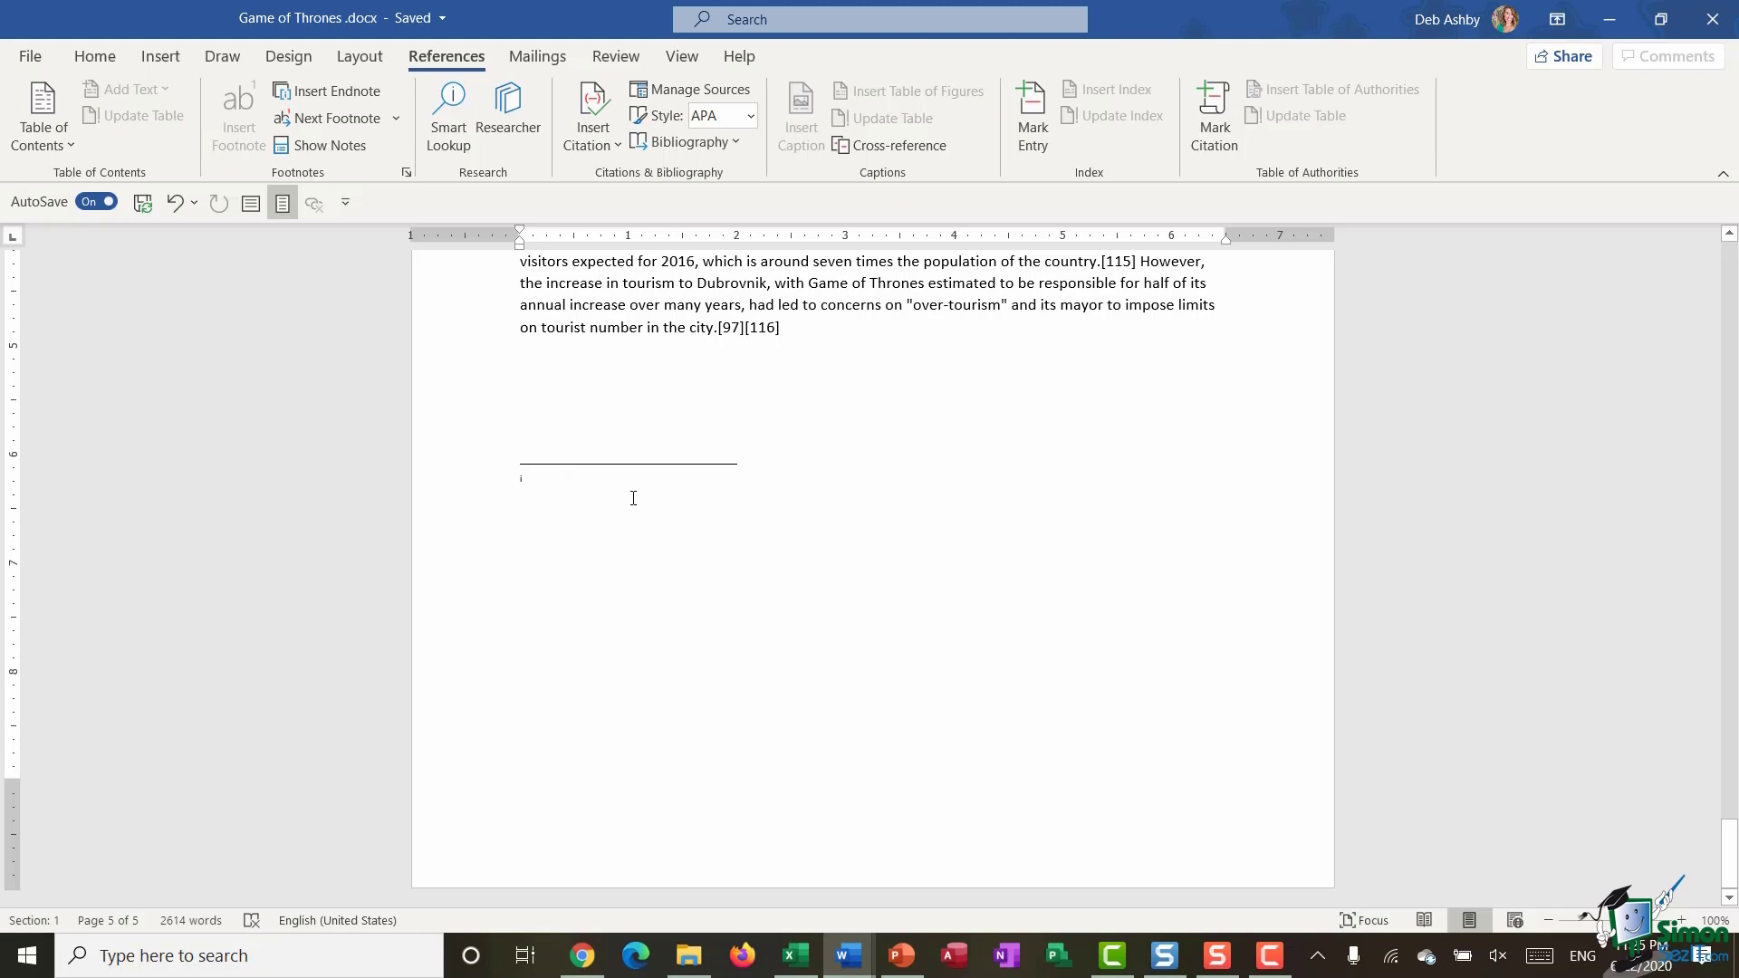
{"action": "type", "text": "Filming"}
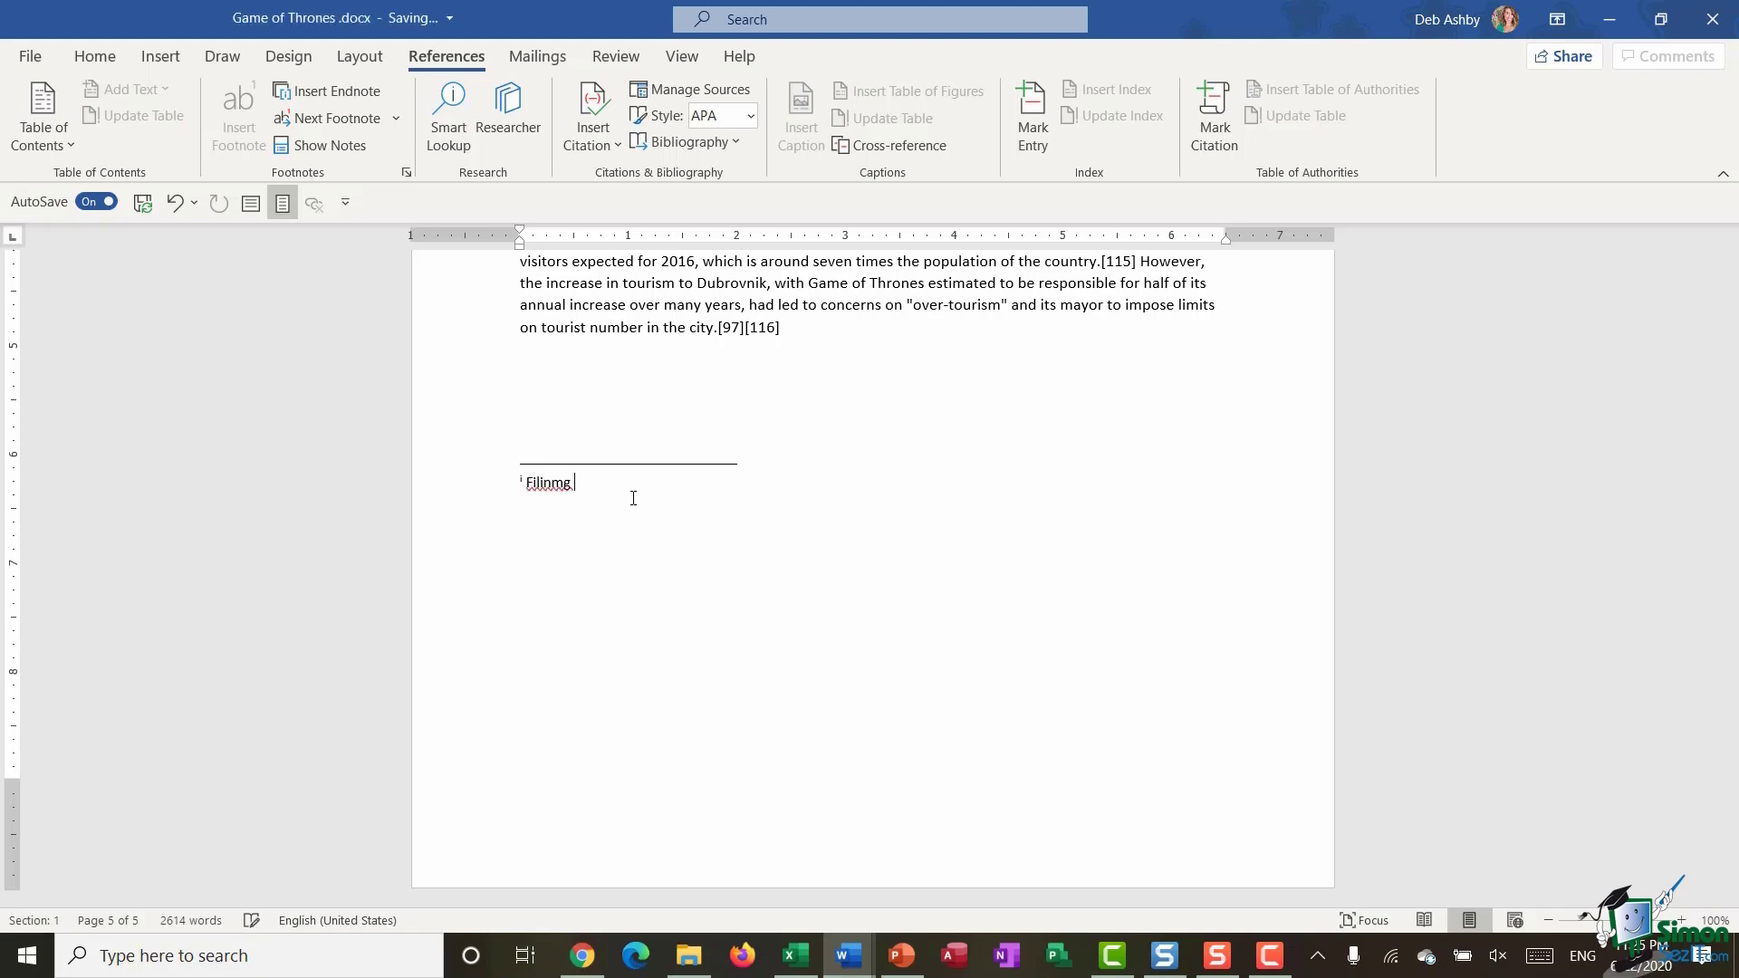
{"action": "key", "text": "BackSpace"}
{"action": "key", "text": "BackSpace"}
{"action": "key", "text": "BackSpace"}
{"action": "key", "text": "BackSpace"}
{"action": "type", "text": "ming locations"}
{"action": "type", "text": " in Northern I"}
{"action": "type", "text": "reland, Croa"}
{"action": "type", "text": "tia, I"}
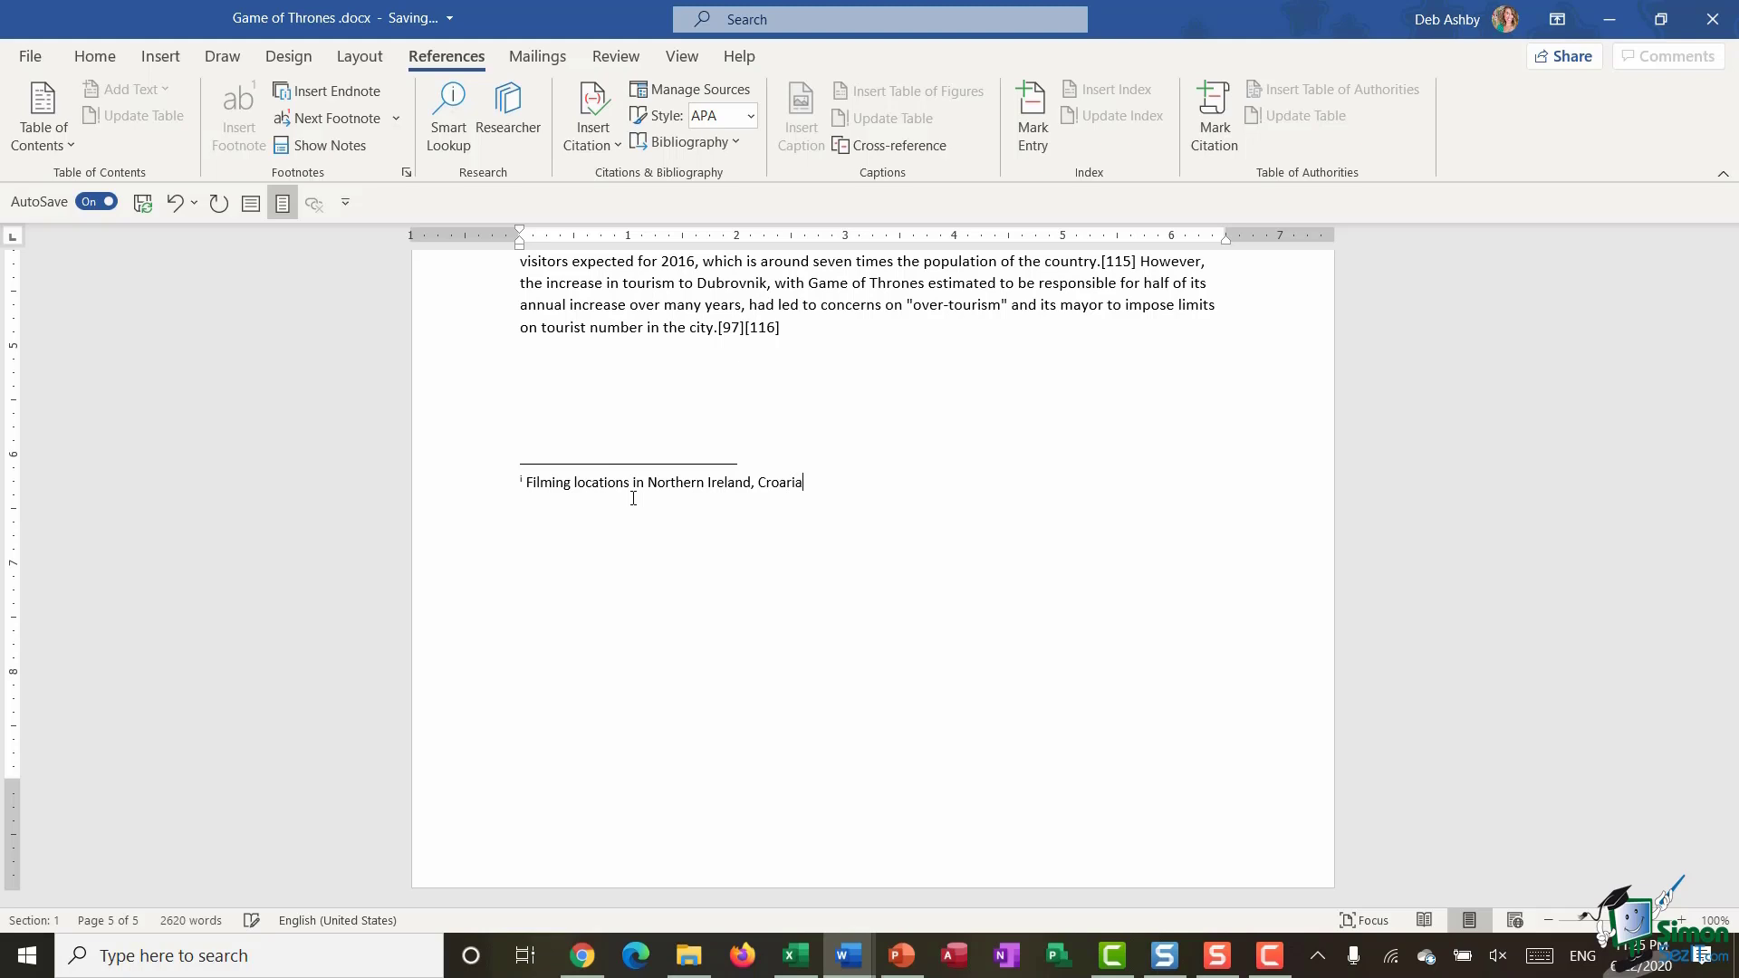
{"action": "type", "text": "celand and Morrocco"}
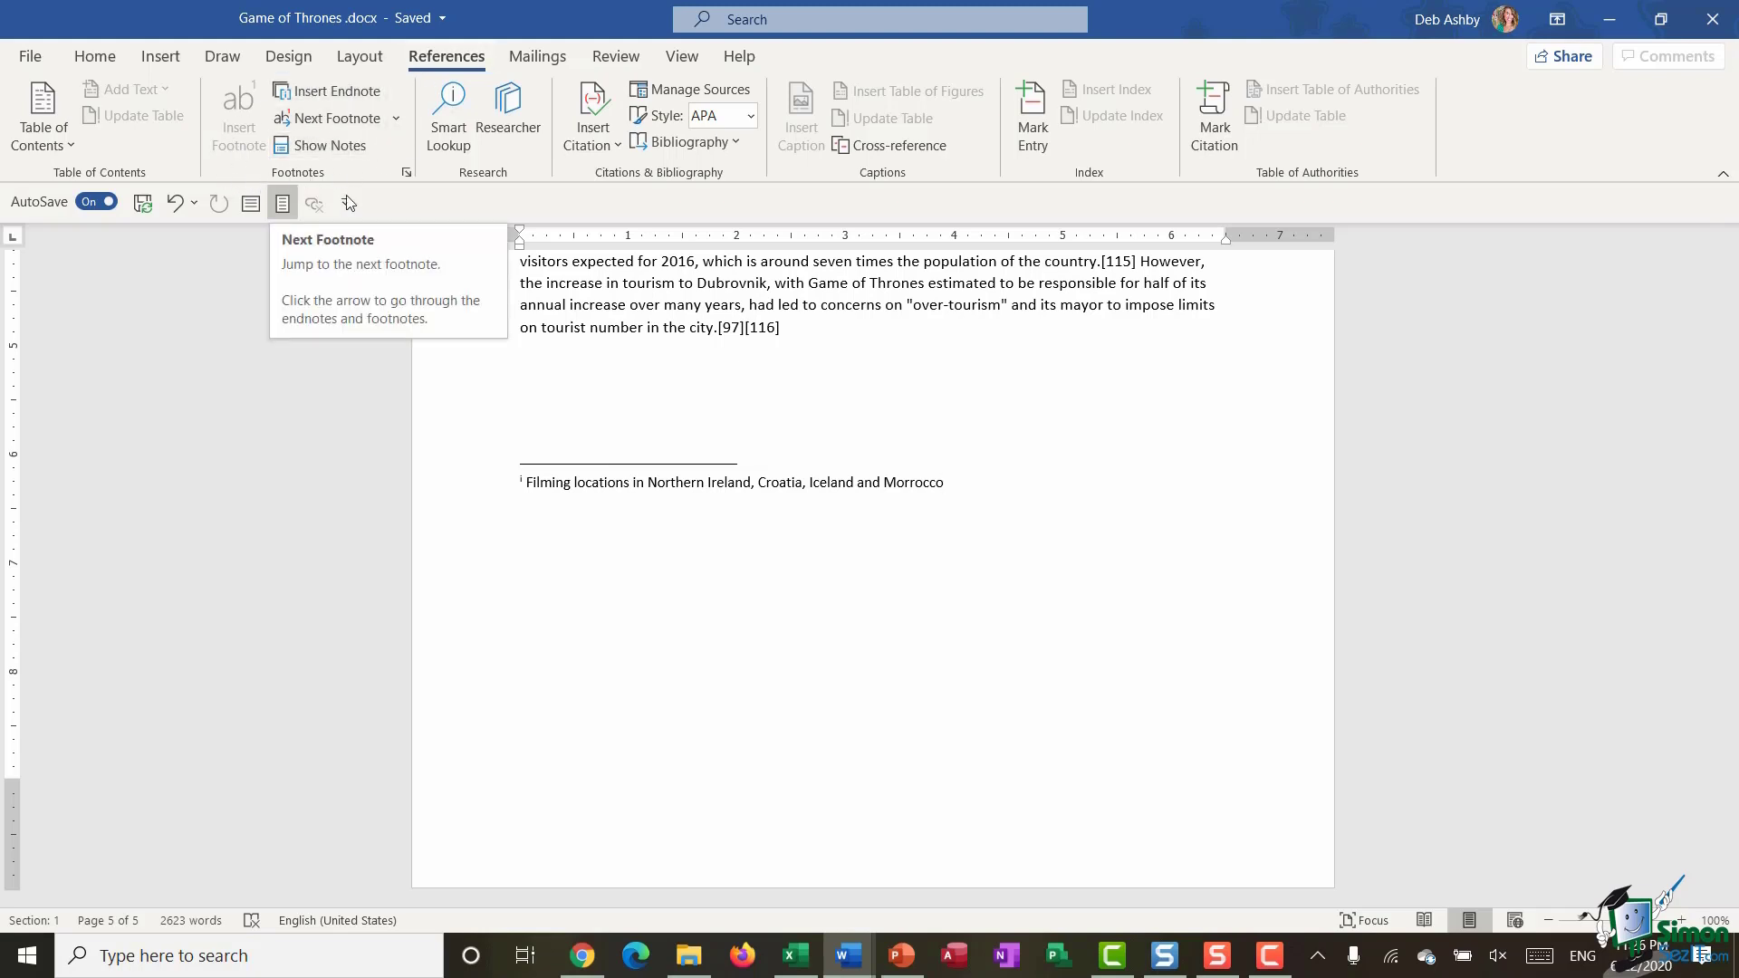
In the Footnote and Endnote dialog, keep endnotes at document end and columns matching section layout.
{"action": "left_click", "coordinate": [405, 173]}
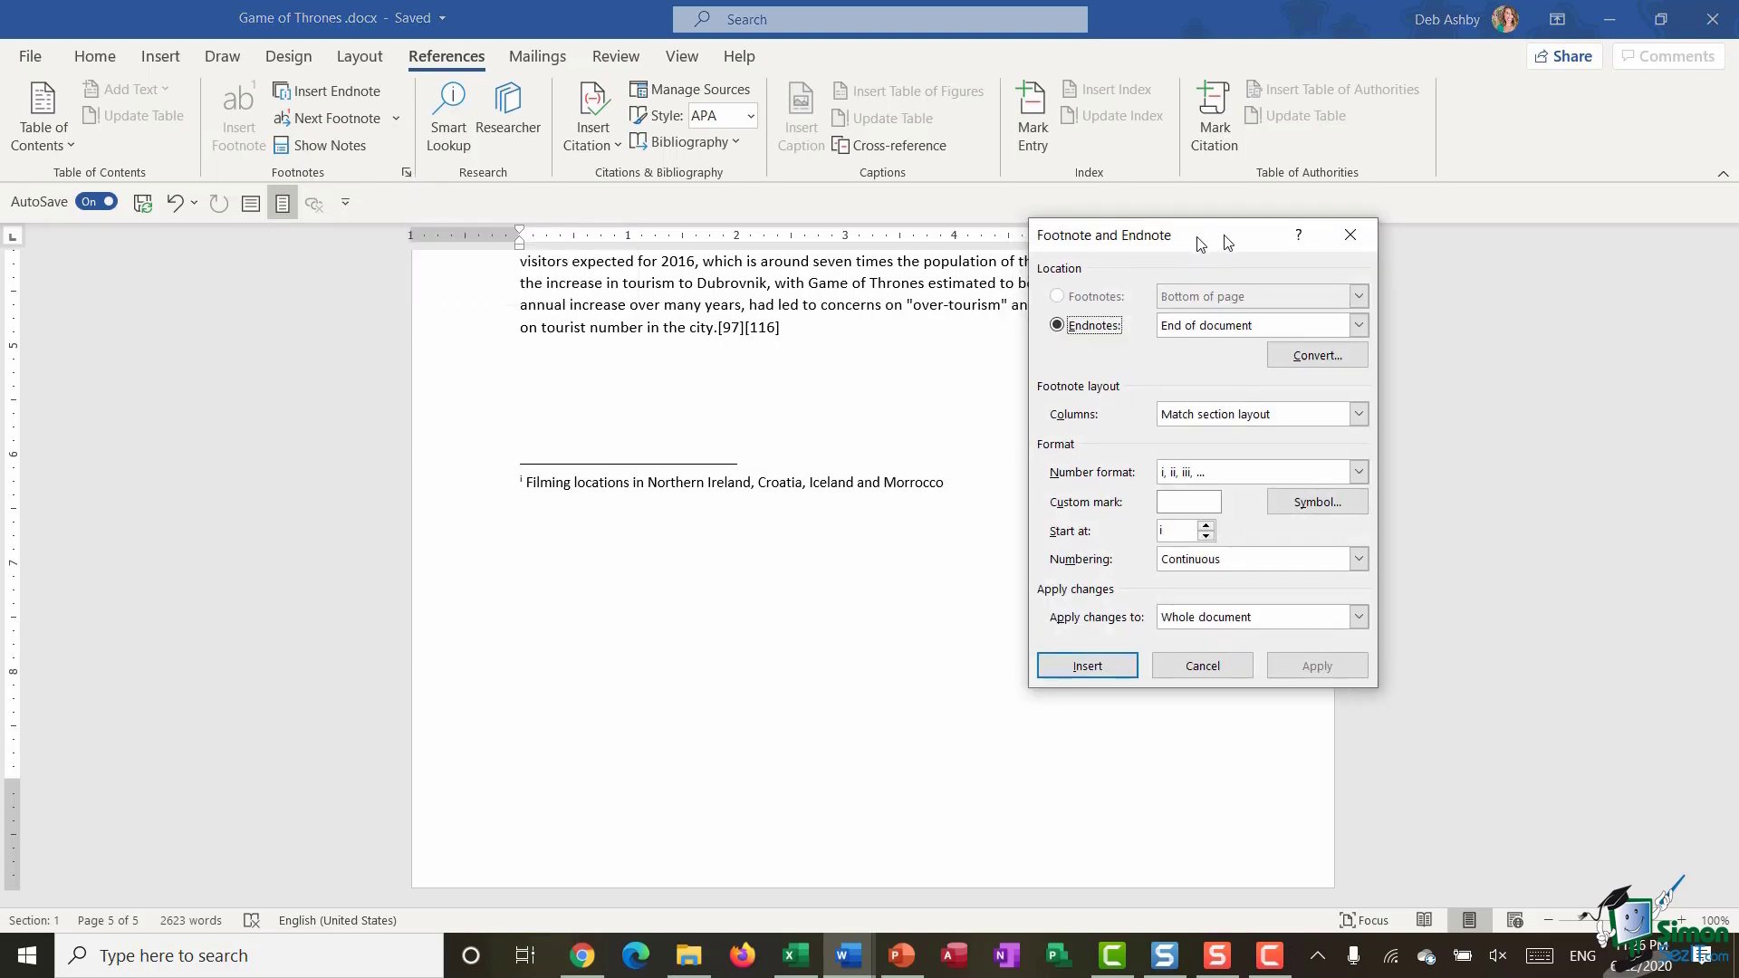
{"action": "left_click_drag", "start_coordinate": [1199, 241], "coordinate": [1274, 212]}
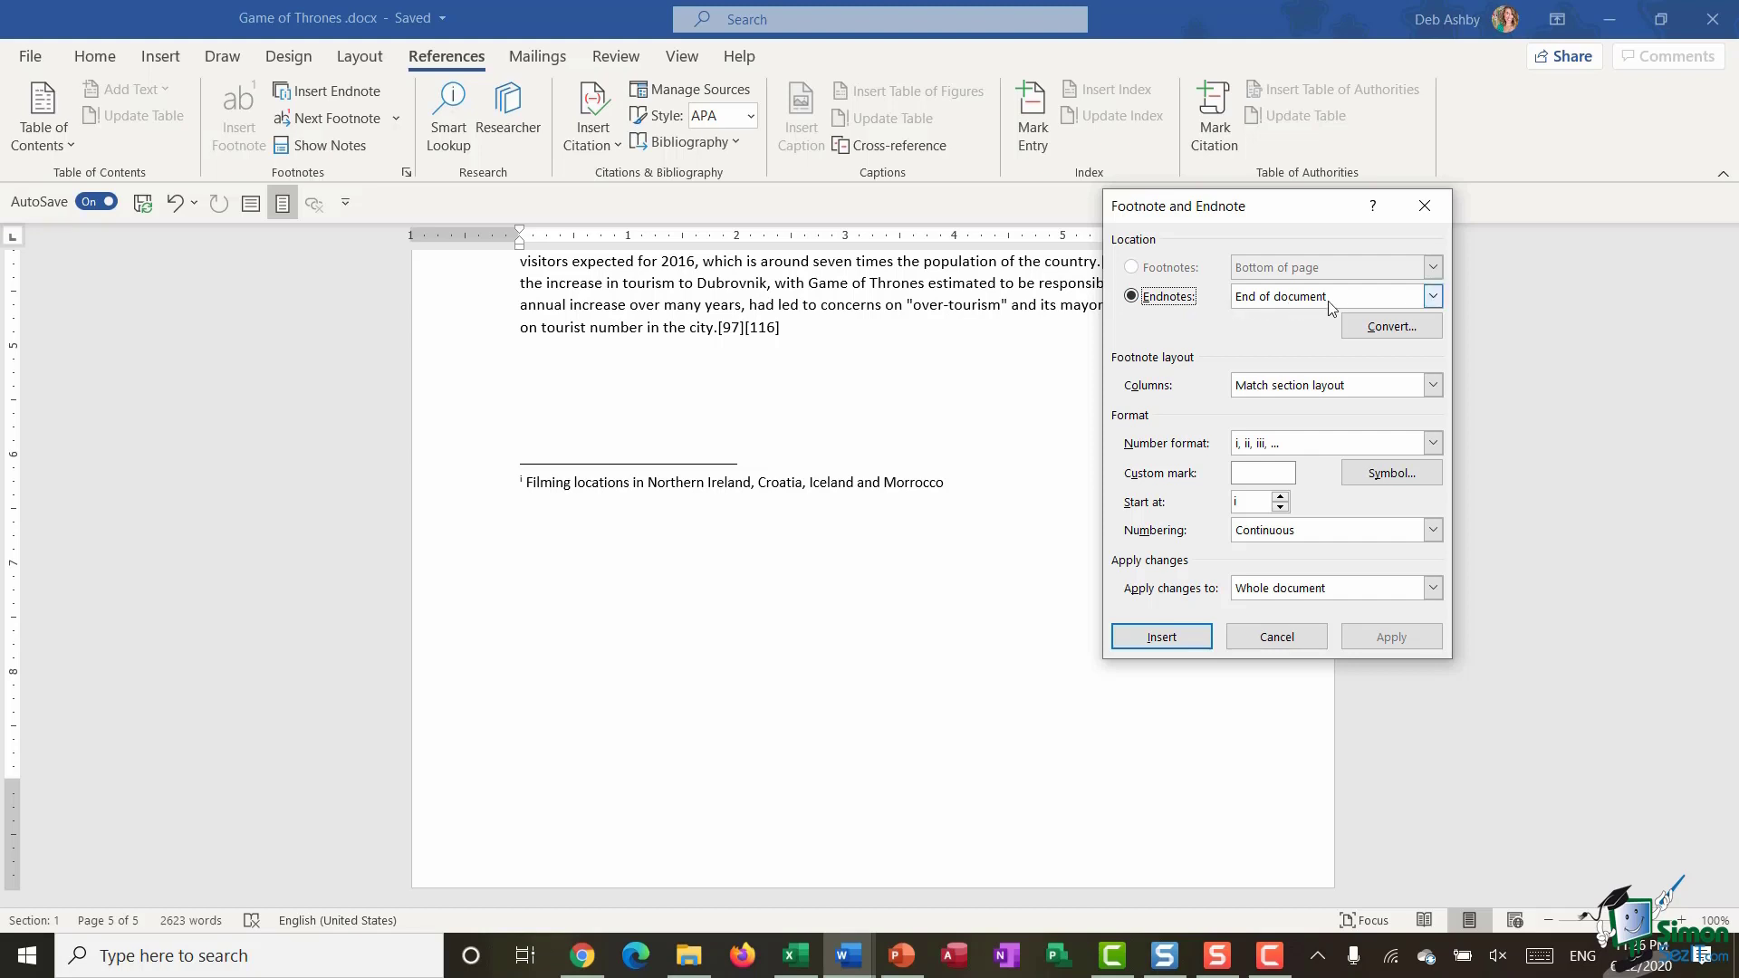
{"action": "left_click", "coordinate": [1433, 297]}
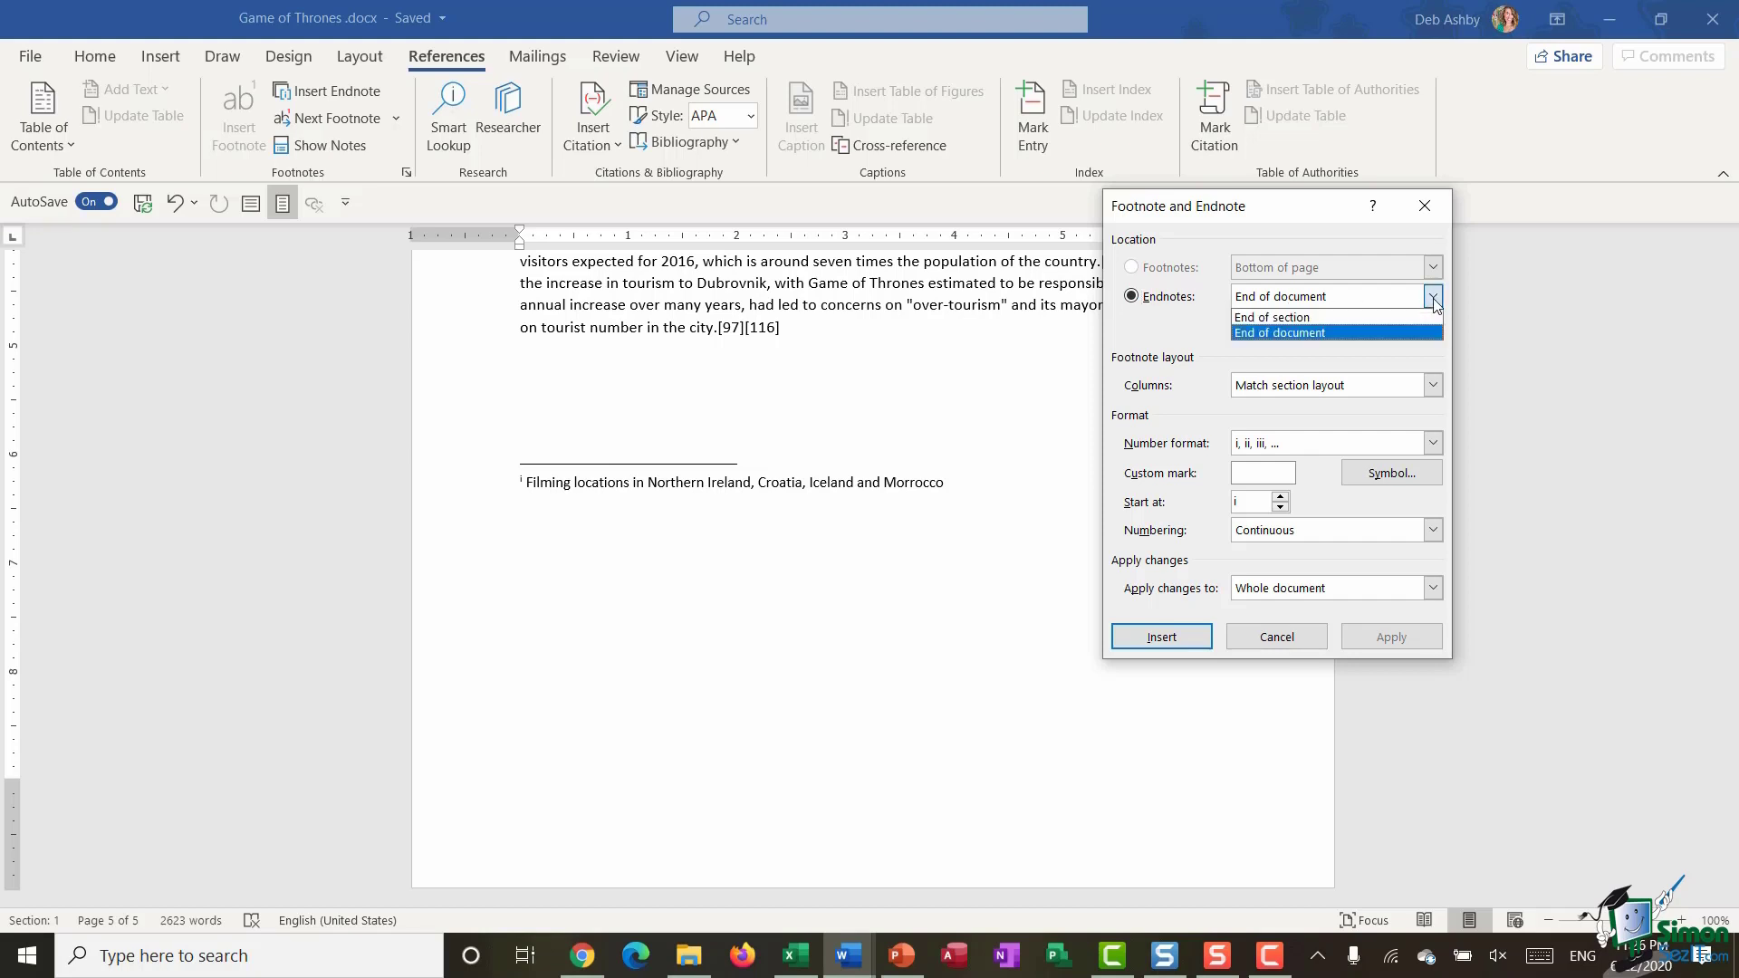
{"action": "left_click", "coordinate": [1315, 332]}
{"action": "left_click", "coordinate": [1435, 386]}
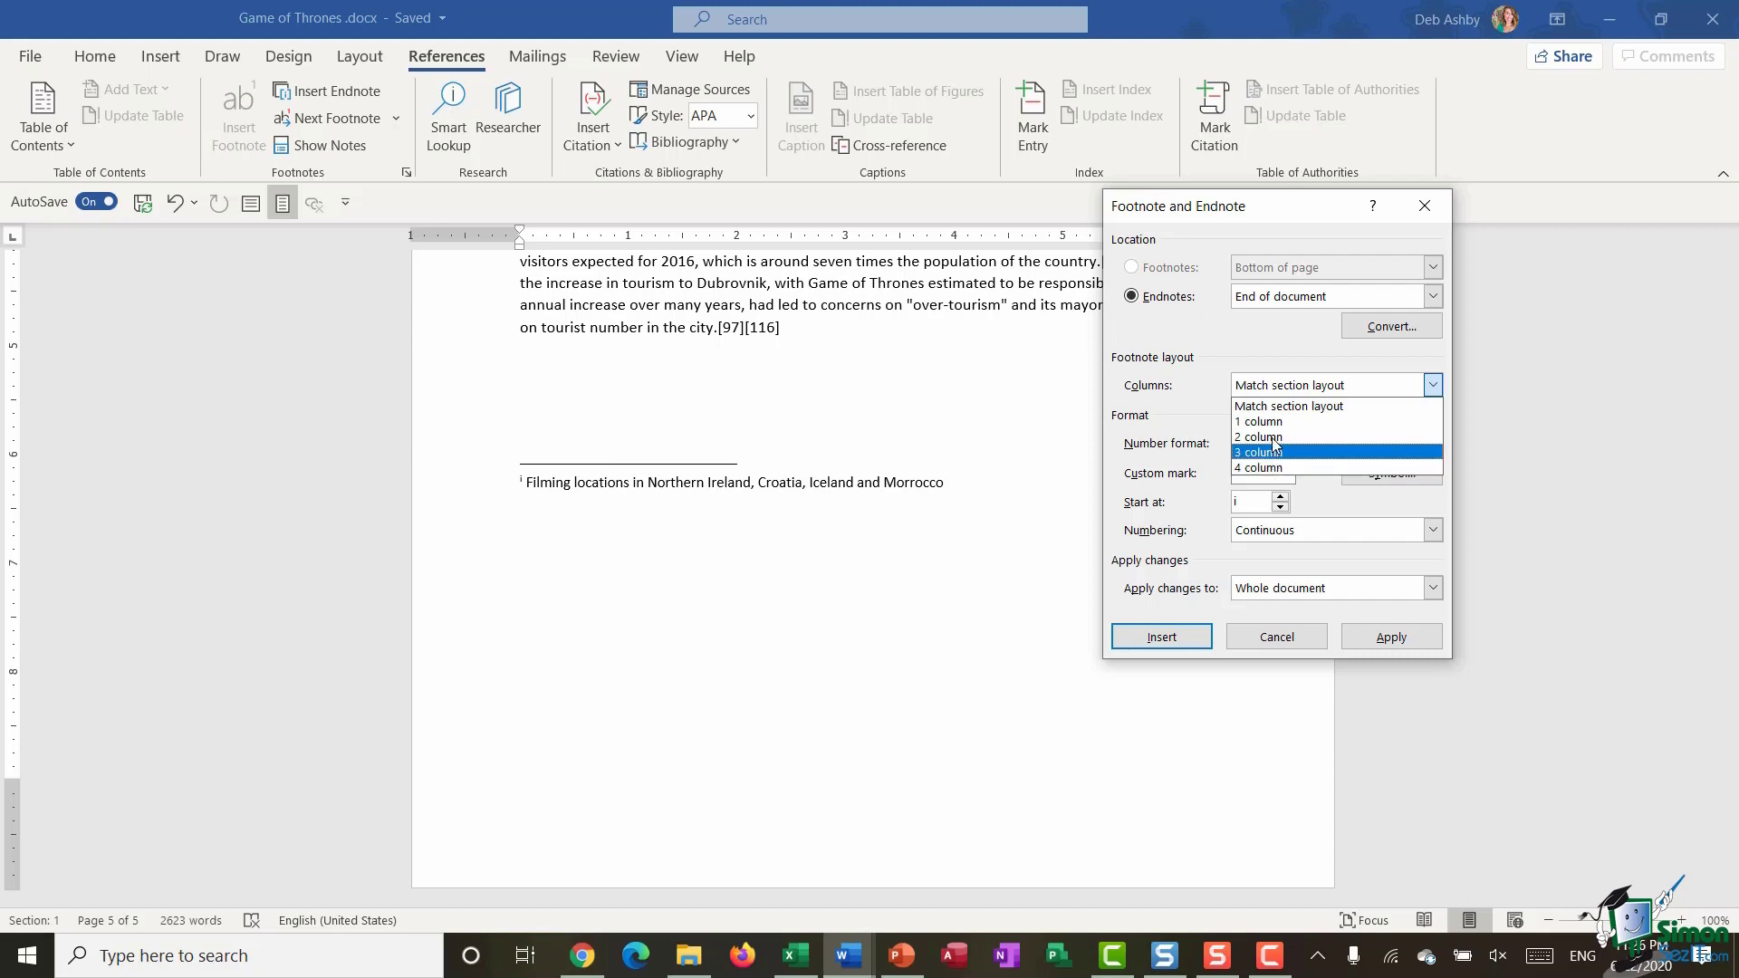
{"action": "left_click", "coordinate": [1248, 350]}
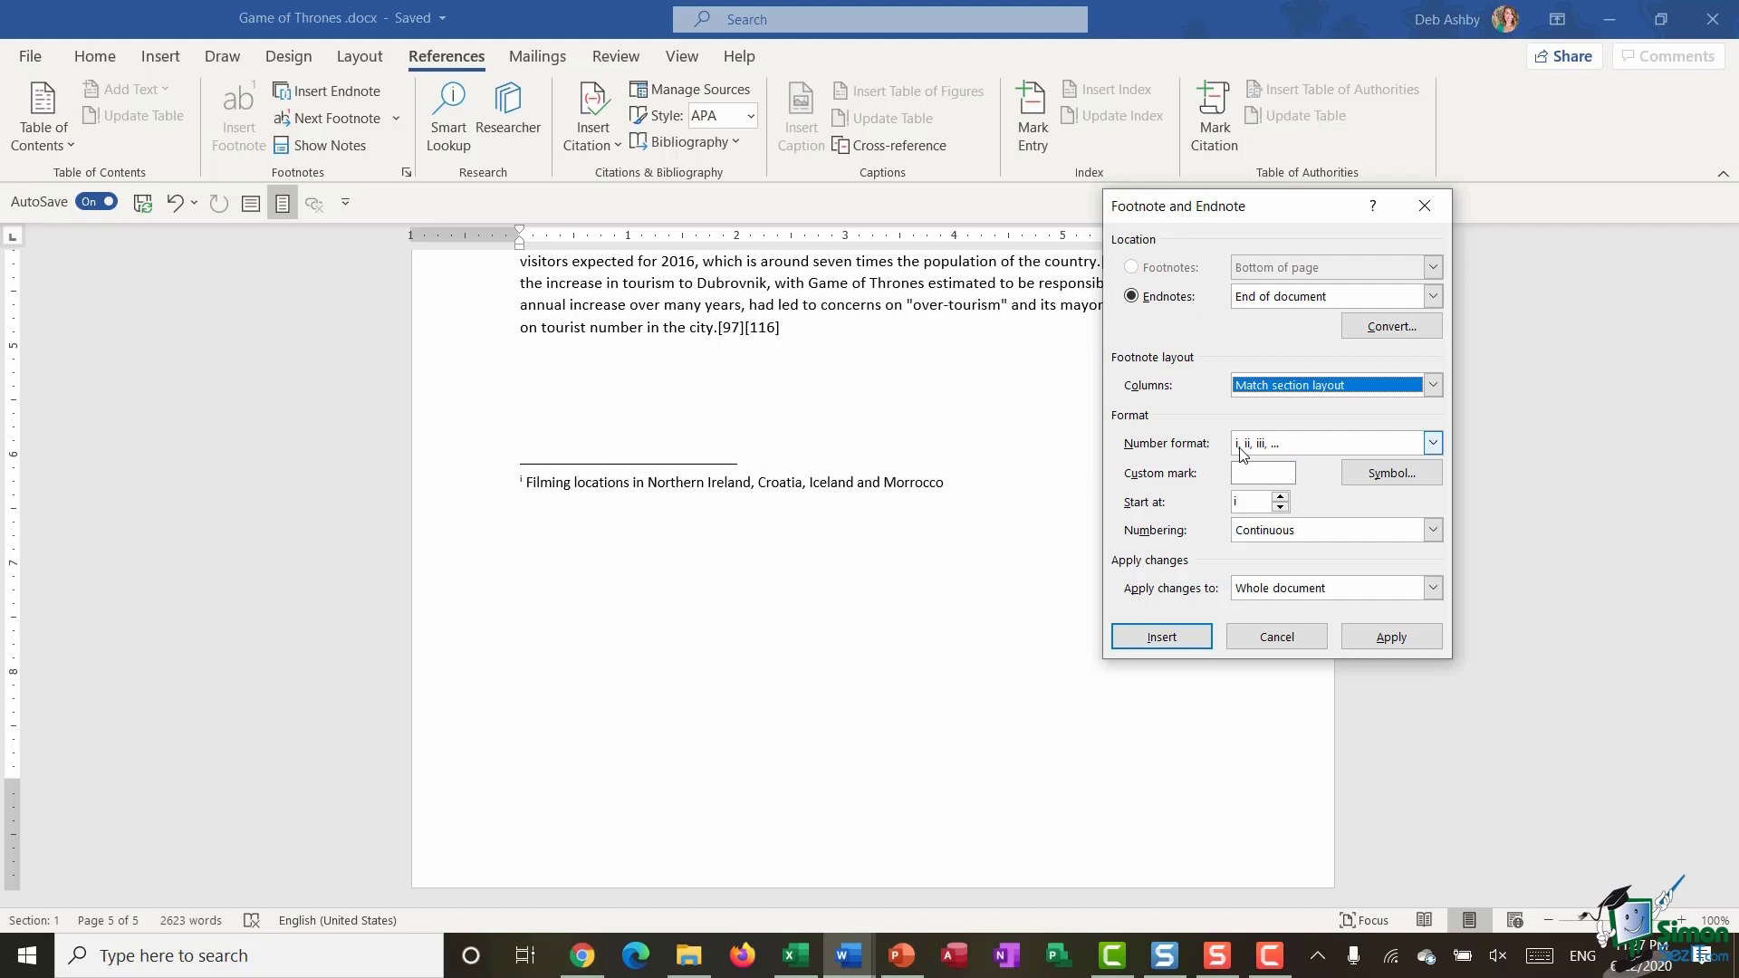
Choose the 1, 2, 3 endnote number format with Continuous numbering.
{"action": "left_click", "coordinate": [1433, 444]}
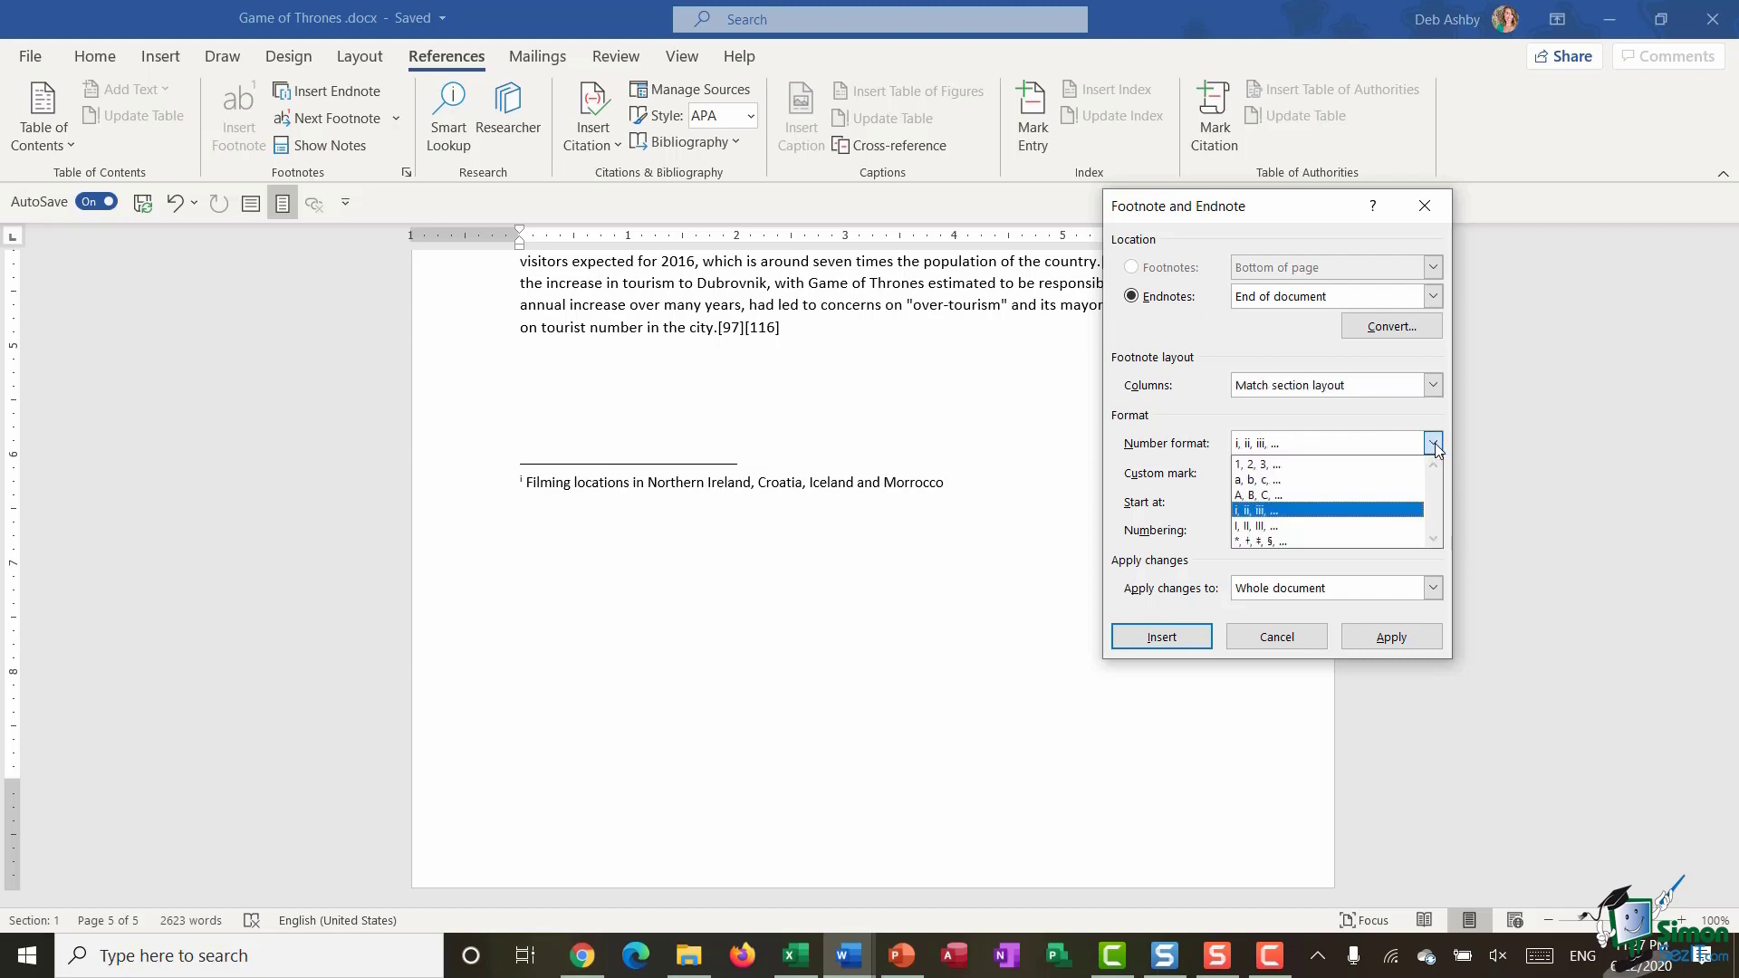
{"action": "left_click", "coordinate": [1259, 464]}
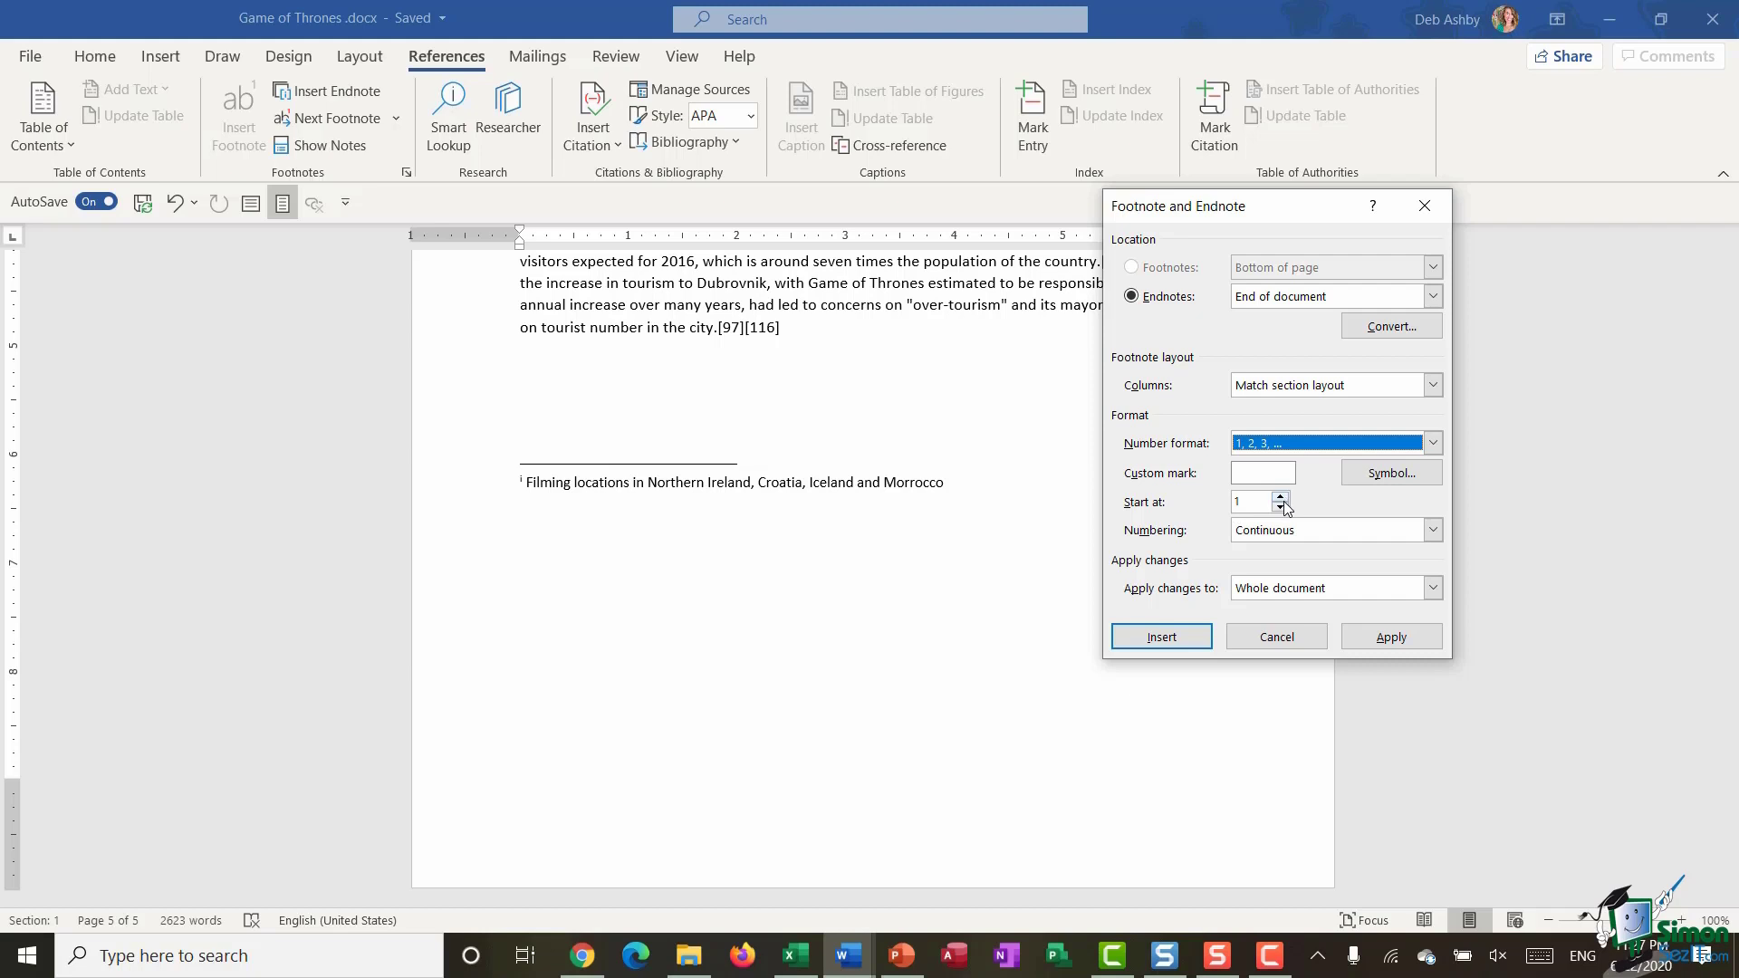
{"action": "left_click", "coordinate": [1435, 531]}
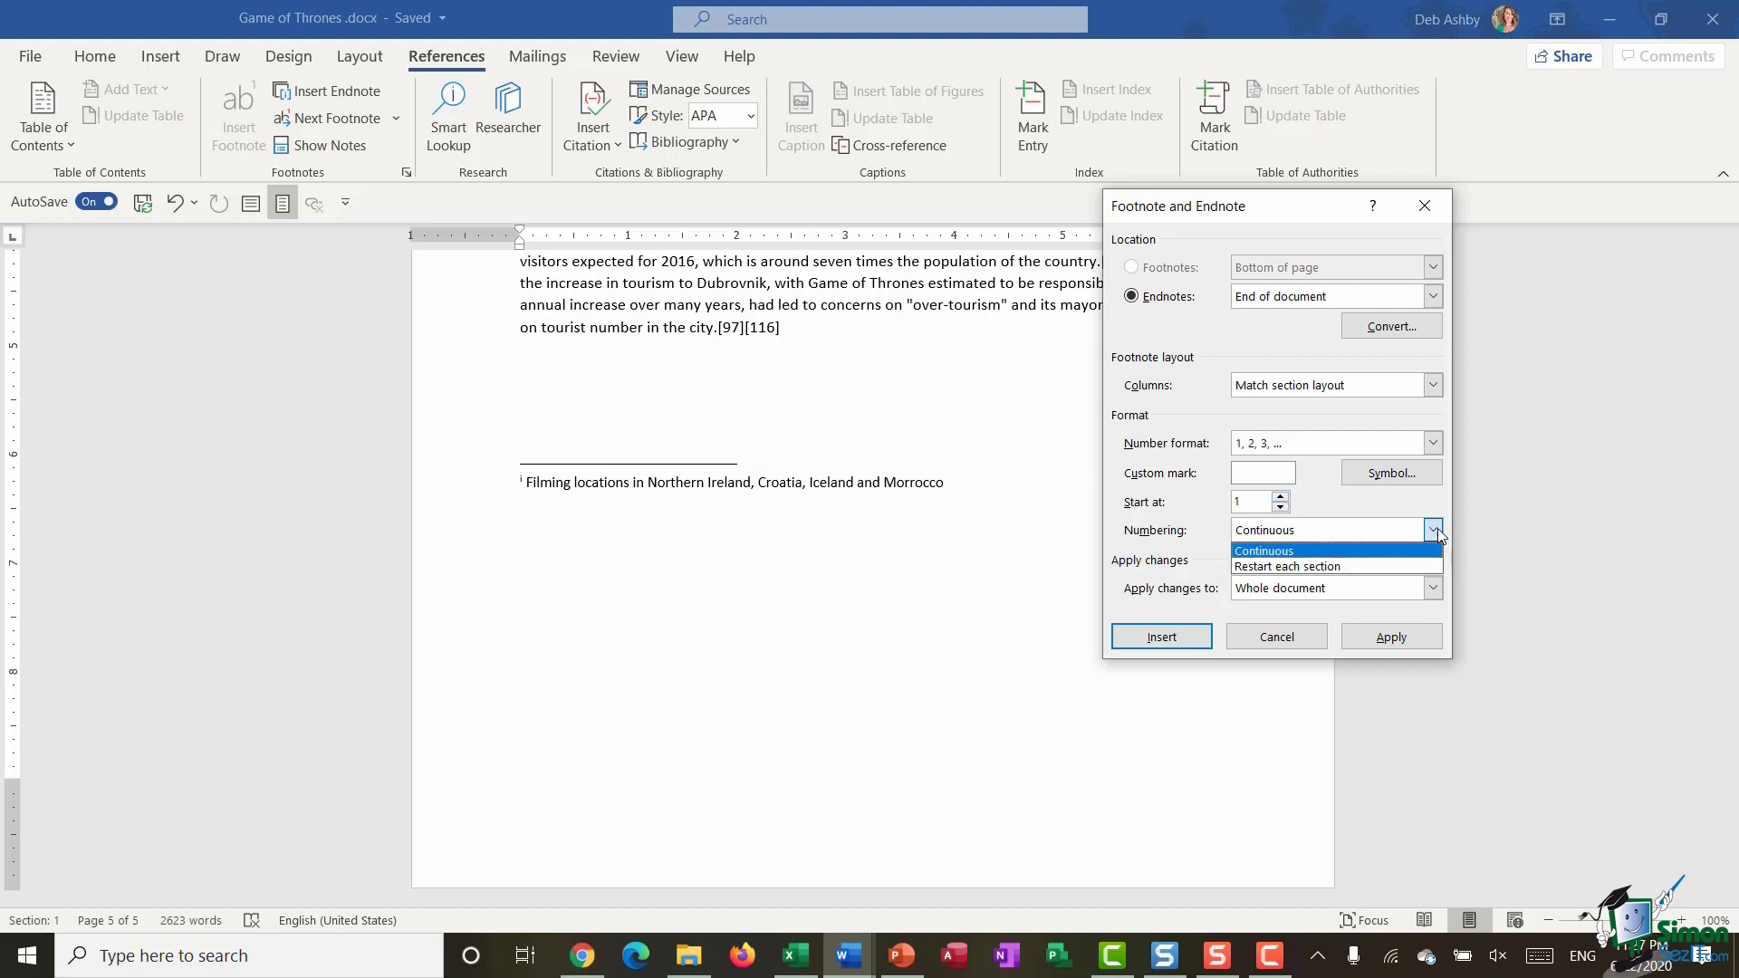
{"action": "left_click", "coordinate": [1315, 551]}
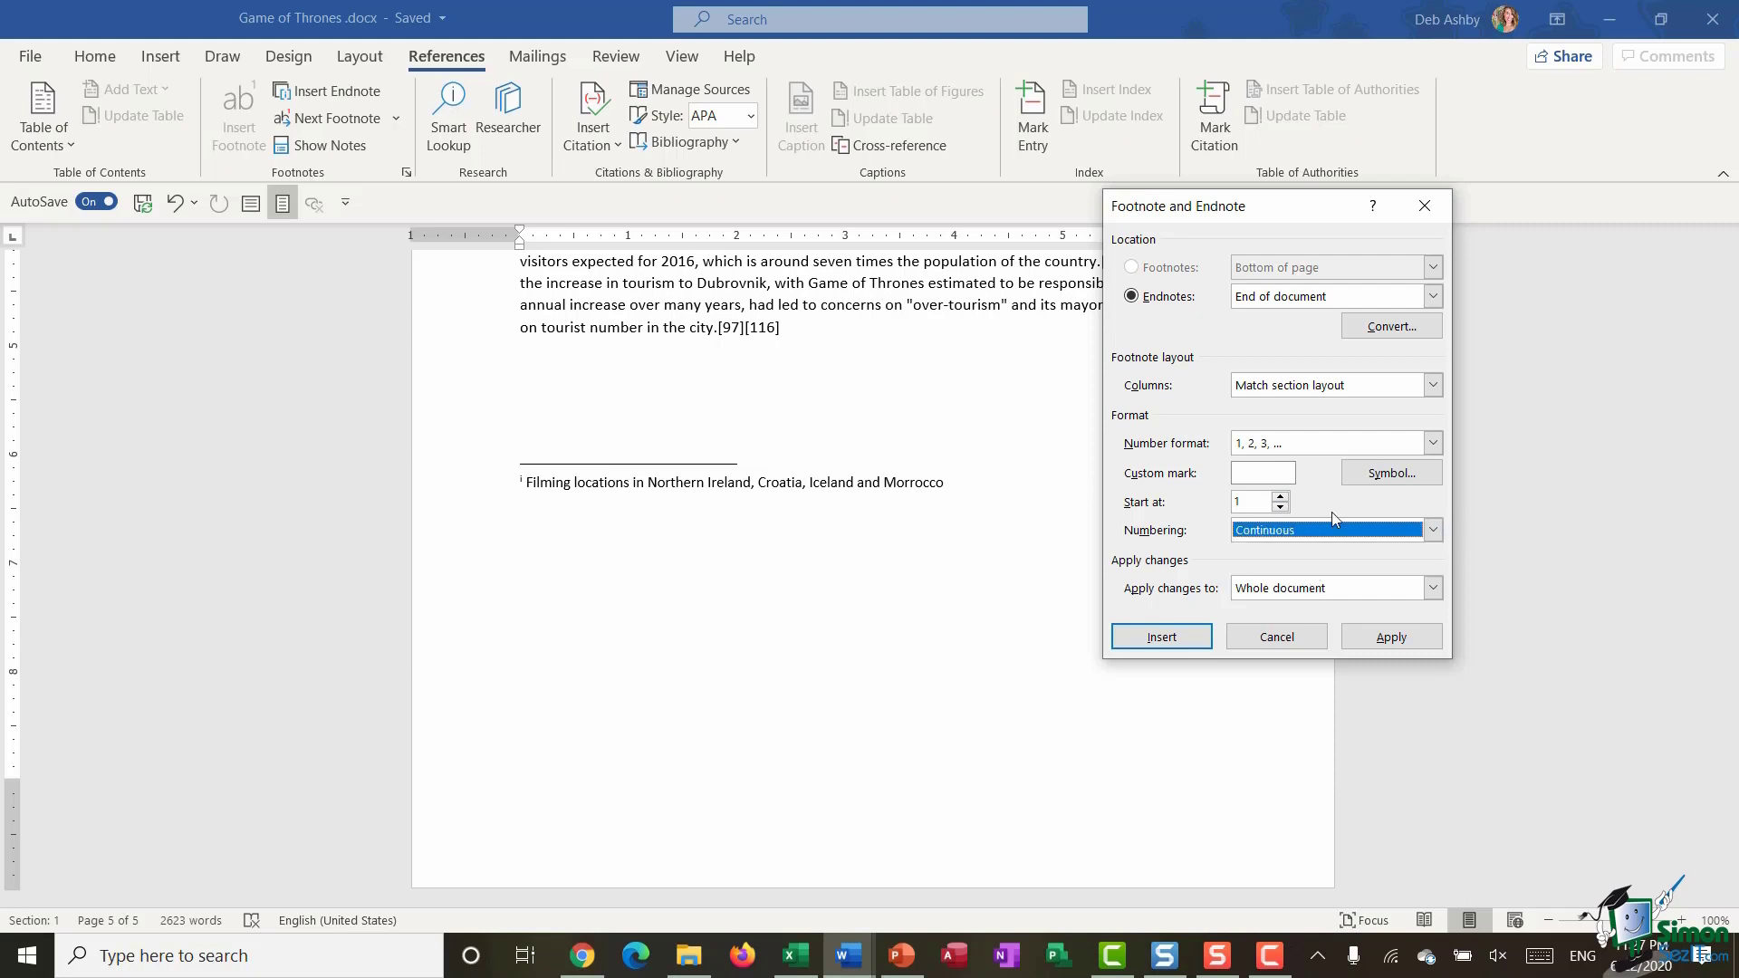
{"action": "left_click", "coordinate": [1434, 531]}
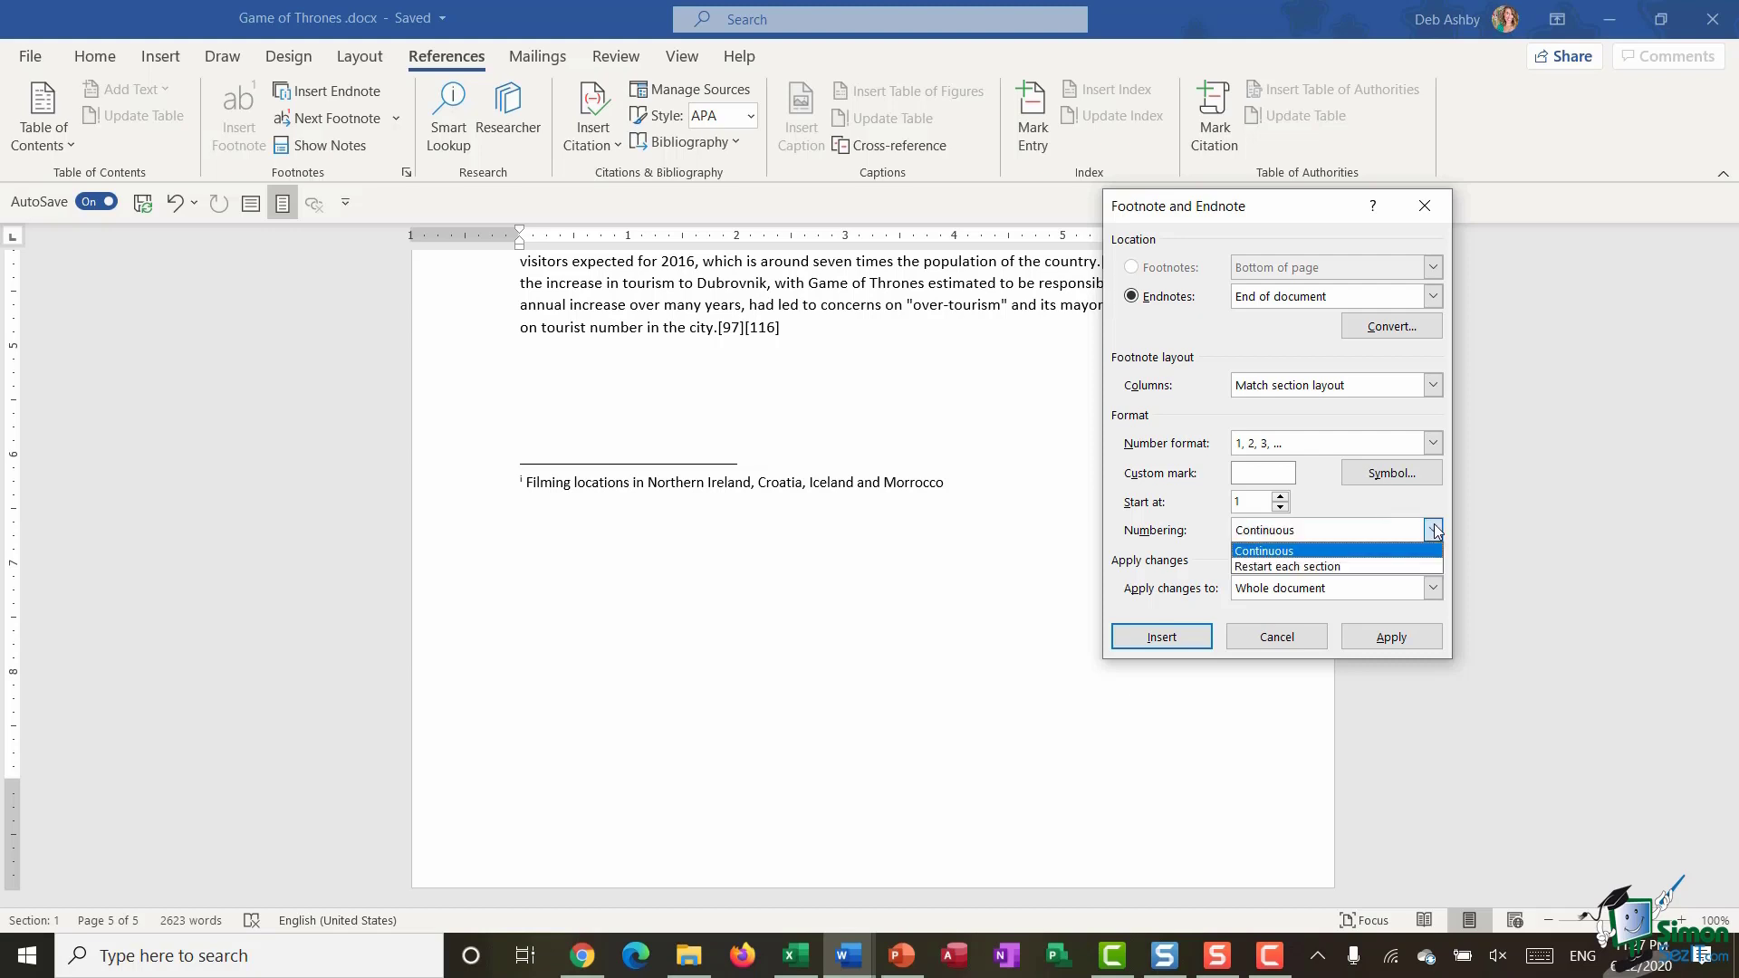
{"action": "left_click", "coordinate": [1335, 541]}
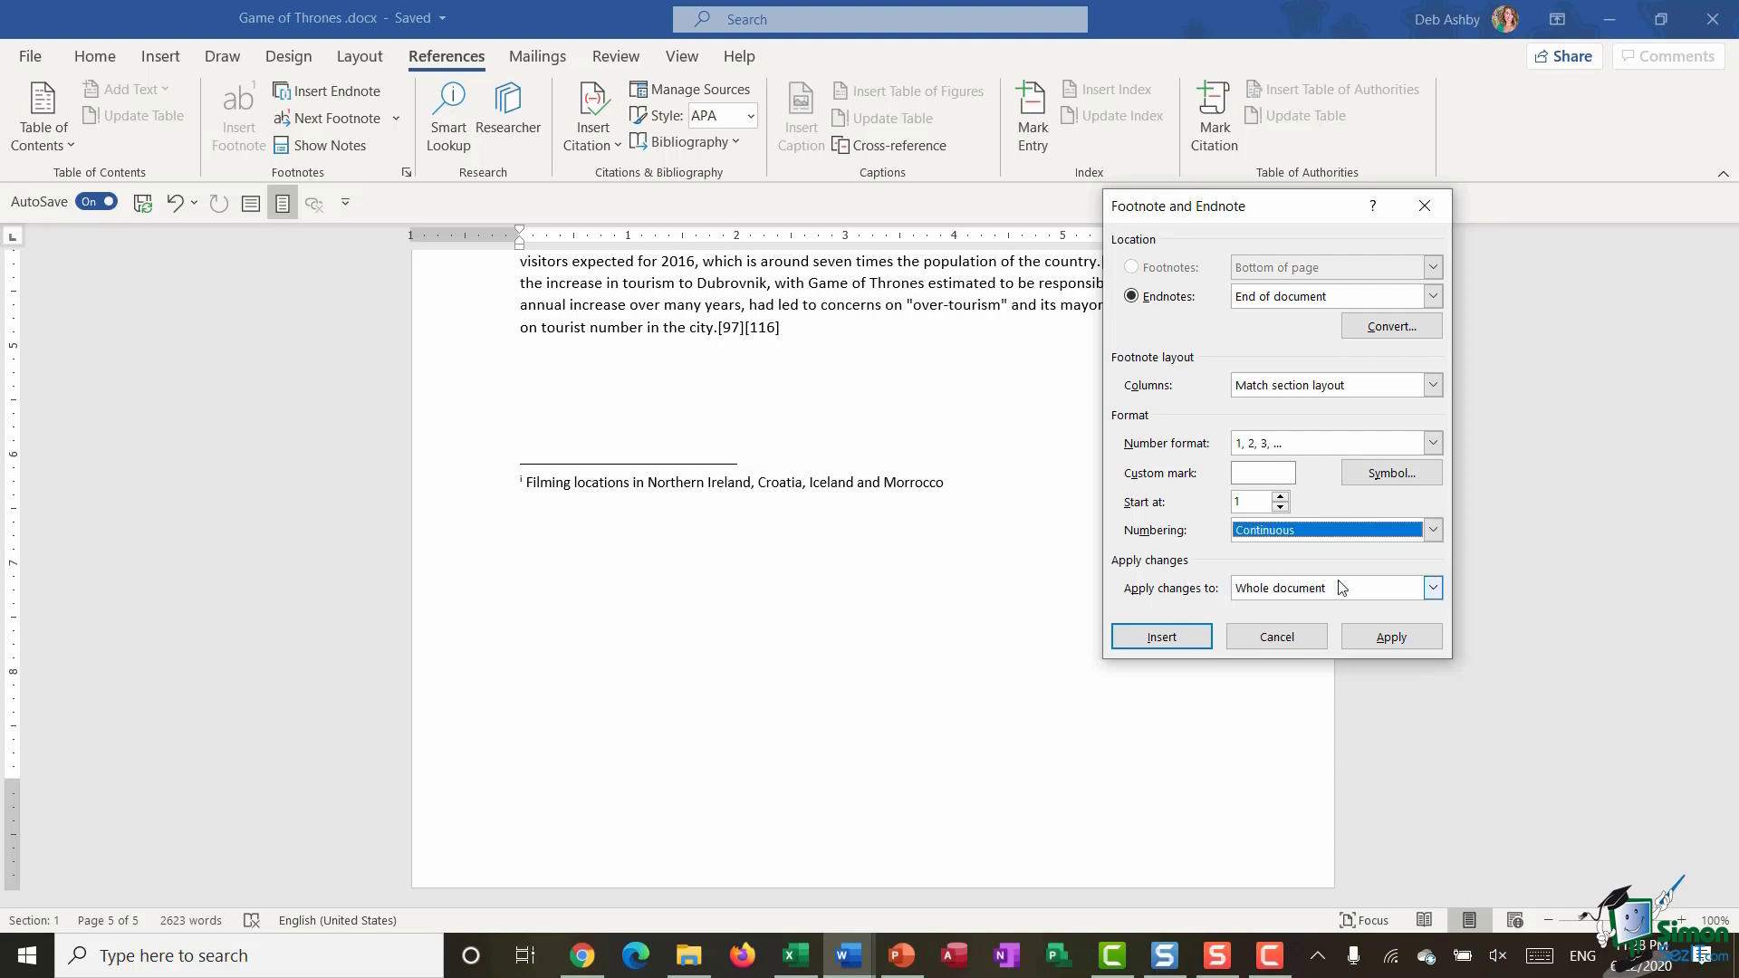
Apply the 1, 2, 3 numbering to the endnote and scroll back to the top.
{"action": "left_click", "coordinate": [1401, 640]}
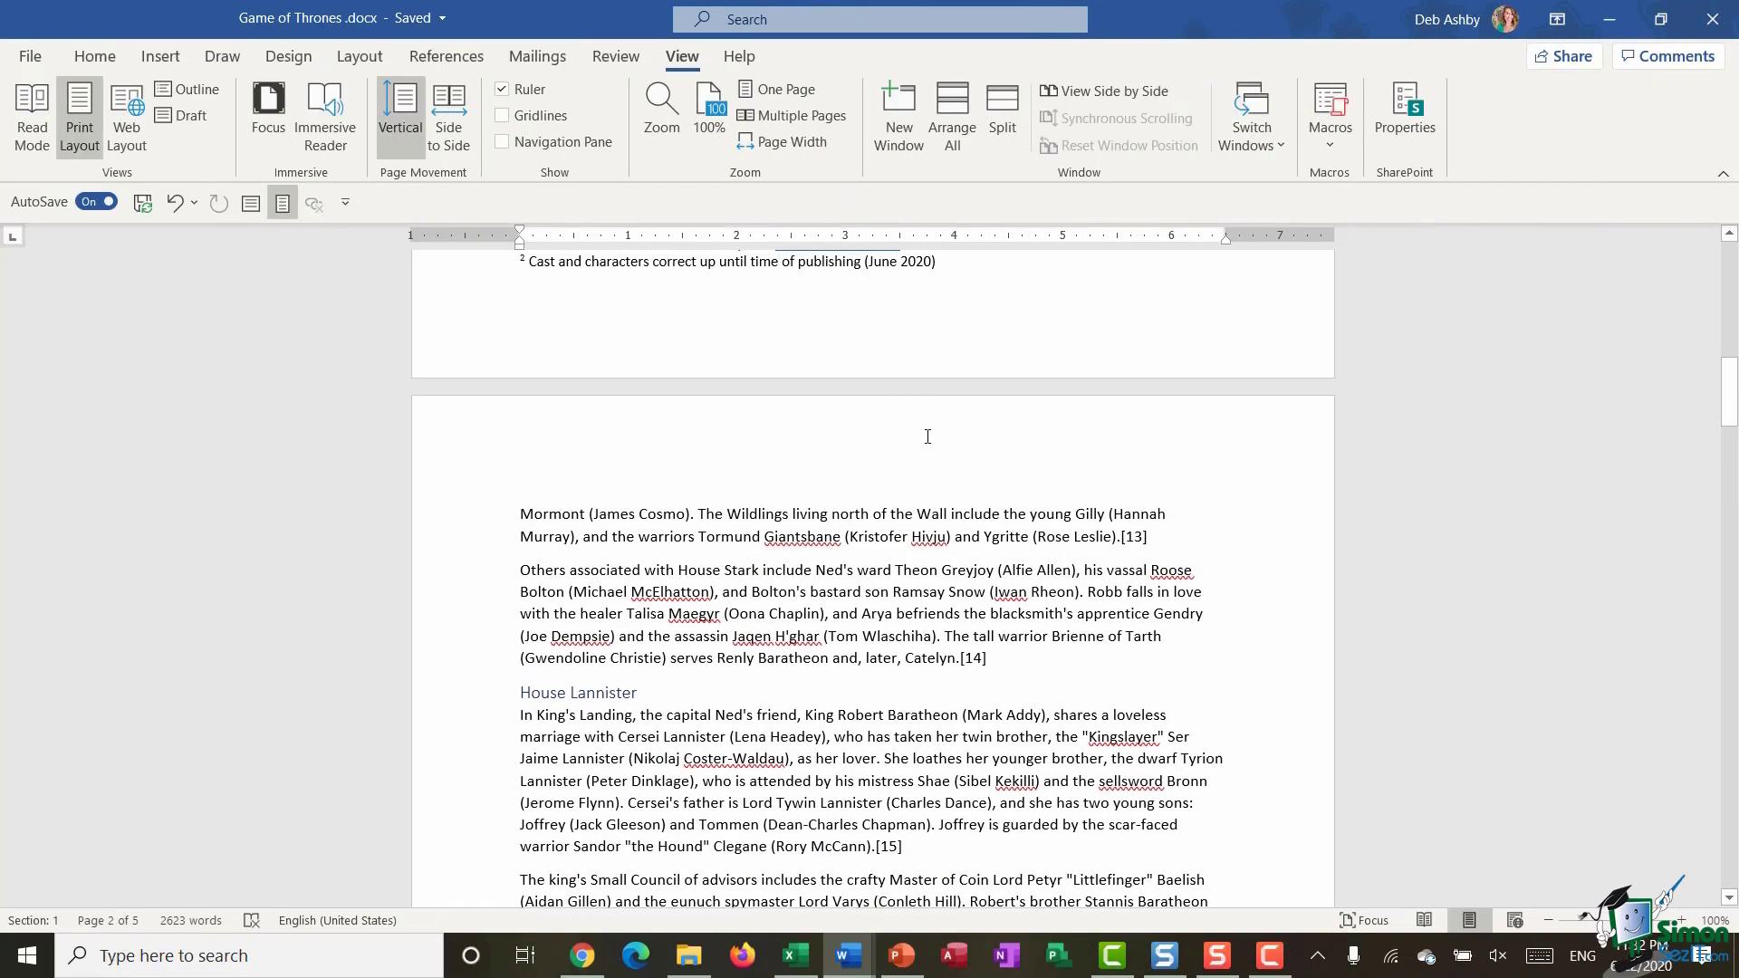
{"action": "scroll", "coordinate": [928, 437], "scroll_direction": "up", "scroll_amount": 10}
{"action": "scroll", "coordinate": [925, 437], "scroll_direction": "up", "scroll_amount": 5}
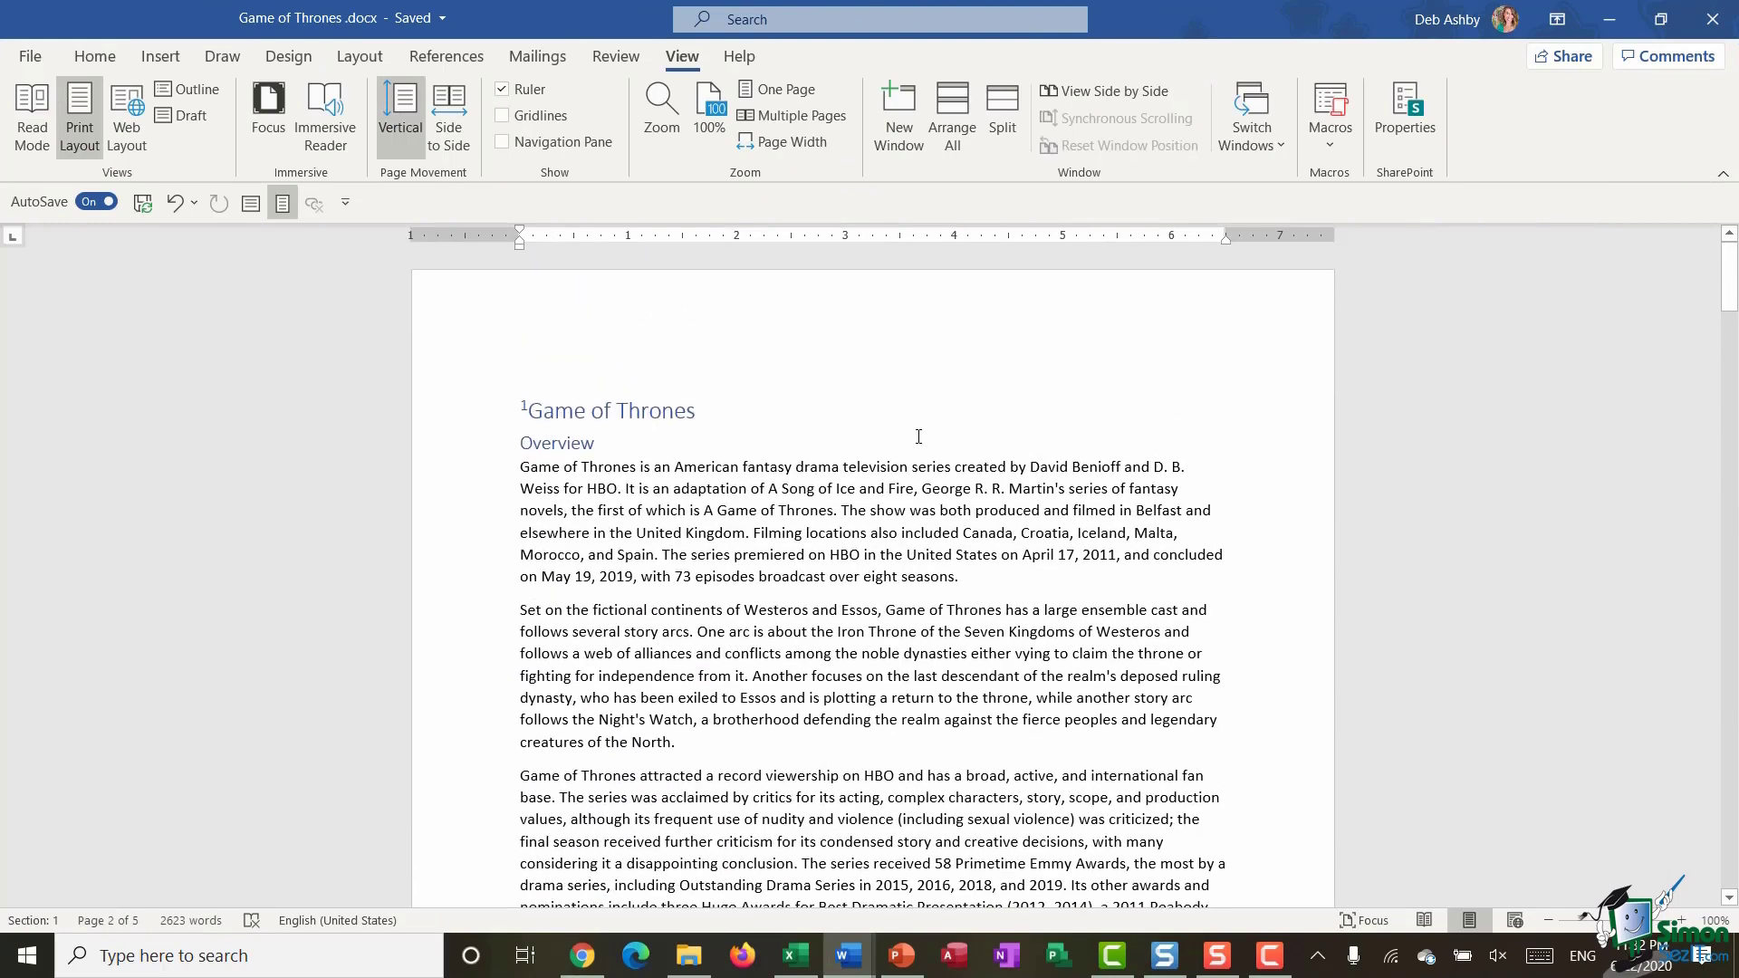
Open the print preview and page through to page 5, where filming-locations endnote 1 appears.
{"action": "left_click", "coordinate": [32, 56]}
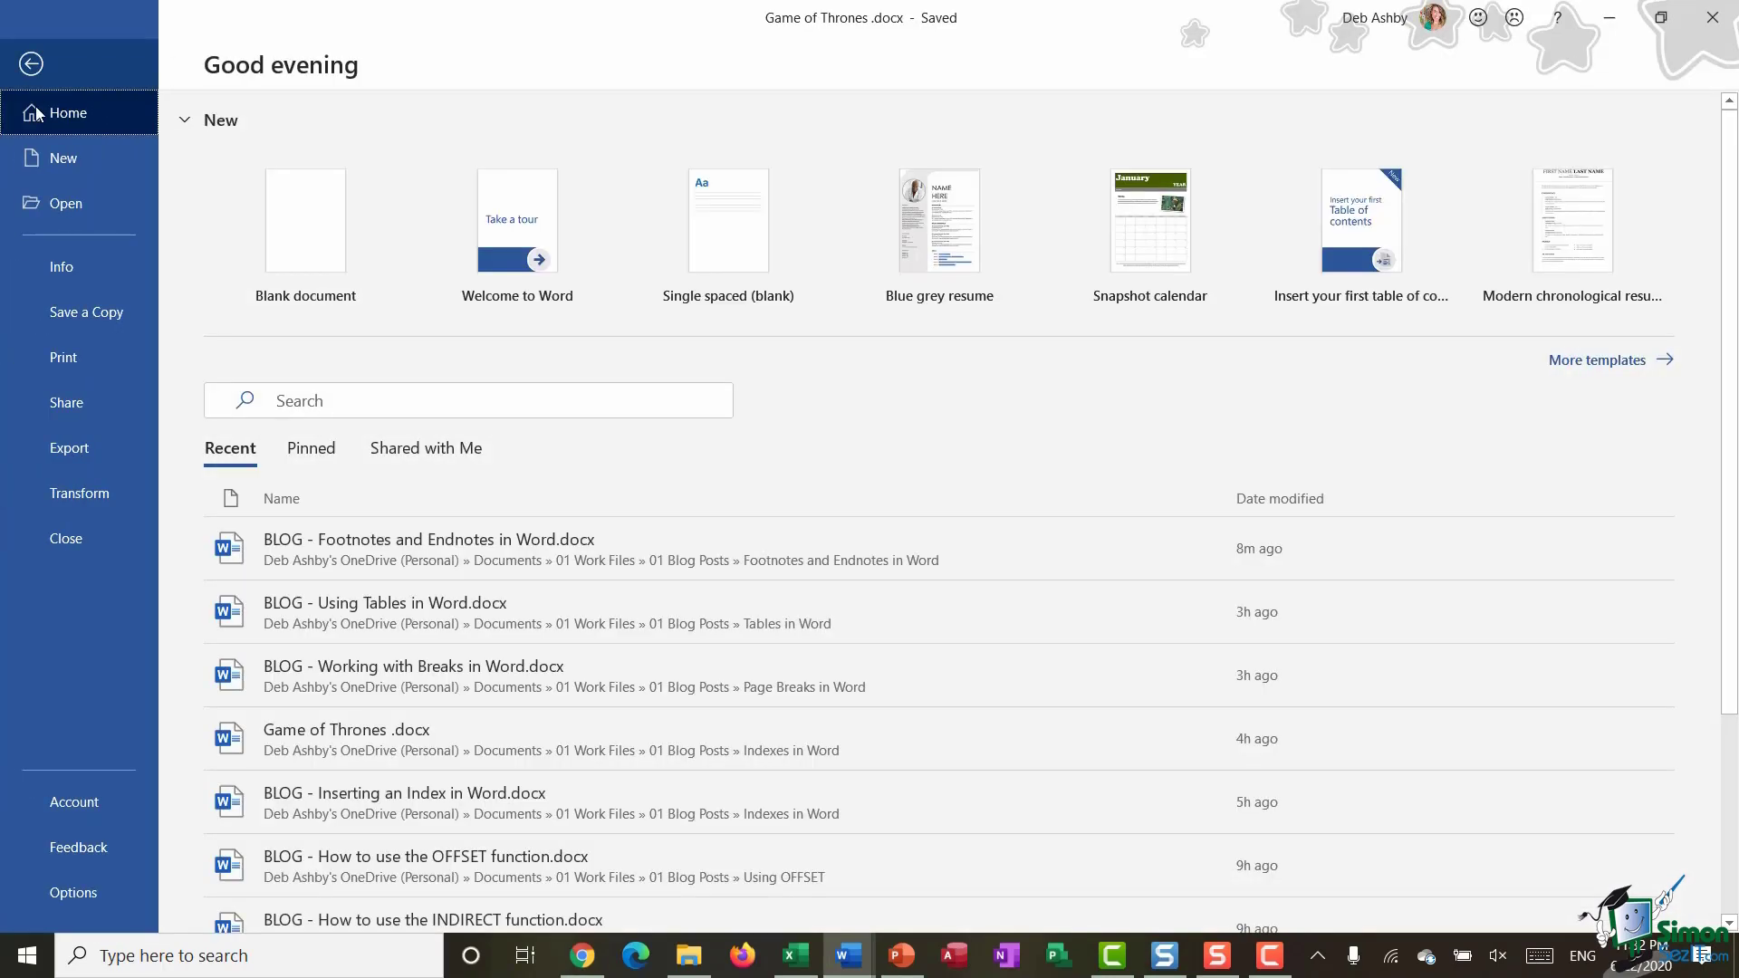
{"action": "left_click", "coordinate": [88, 367]}
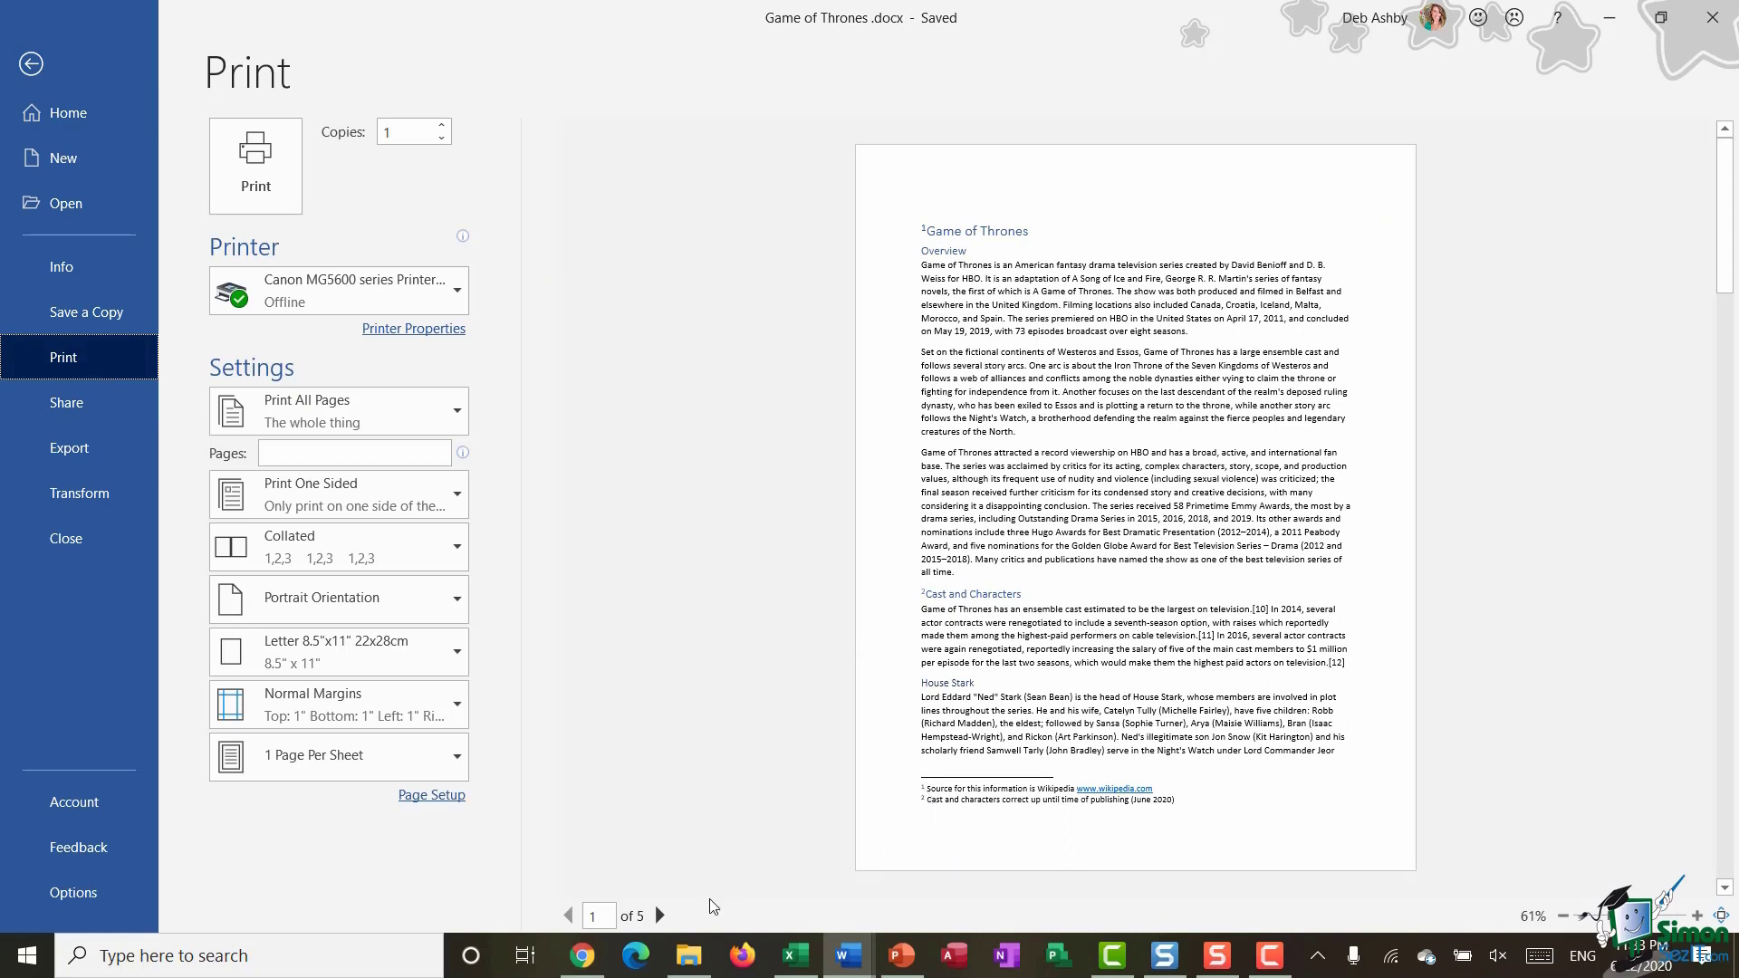
{"action": "left_click", "coordinate": [660, 917]}
{"action": "left_click", "coordinate": [660, 917]}
{"action": "left_click", "coordinate": [659, 917]}
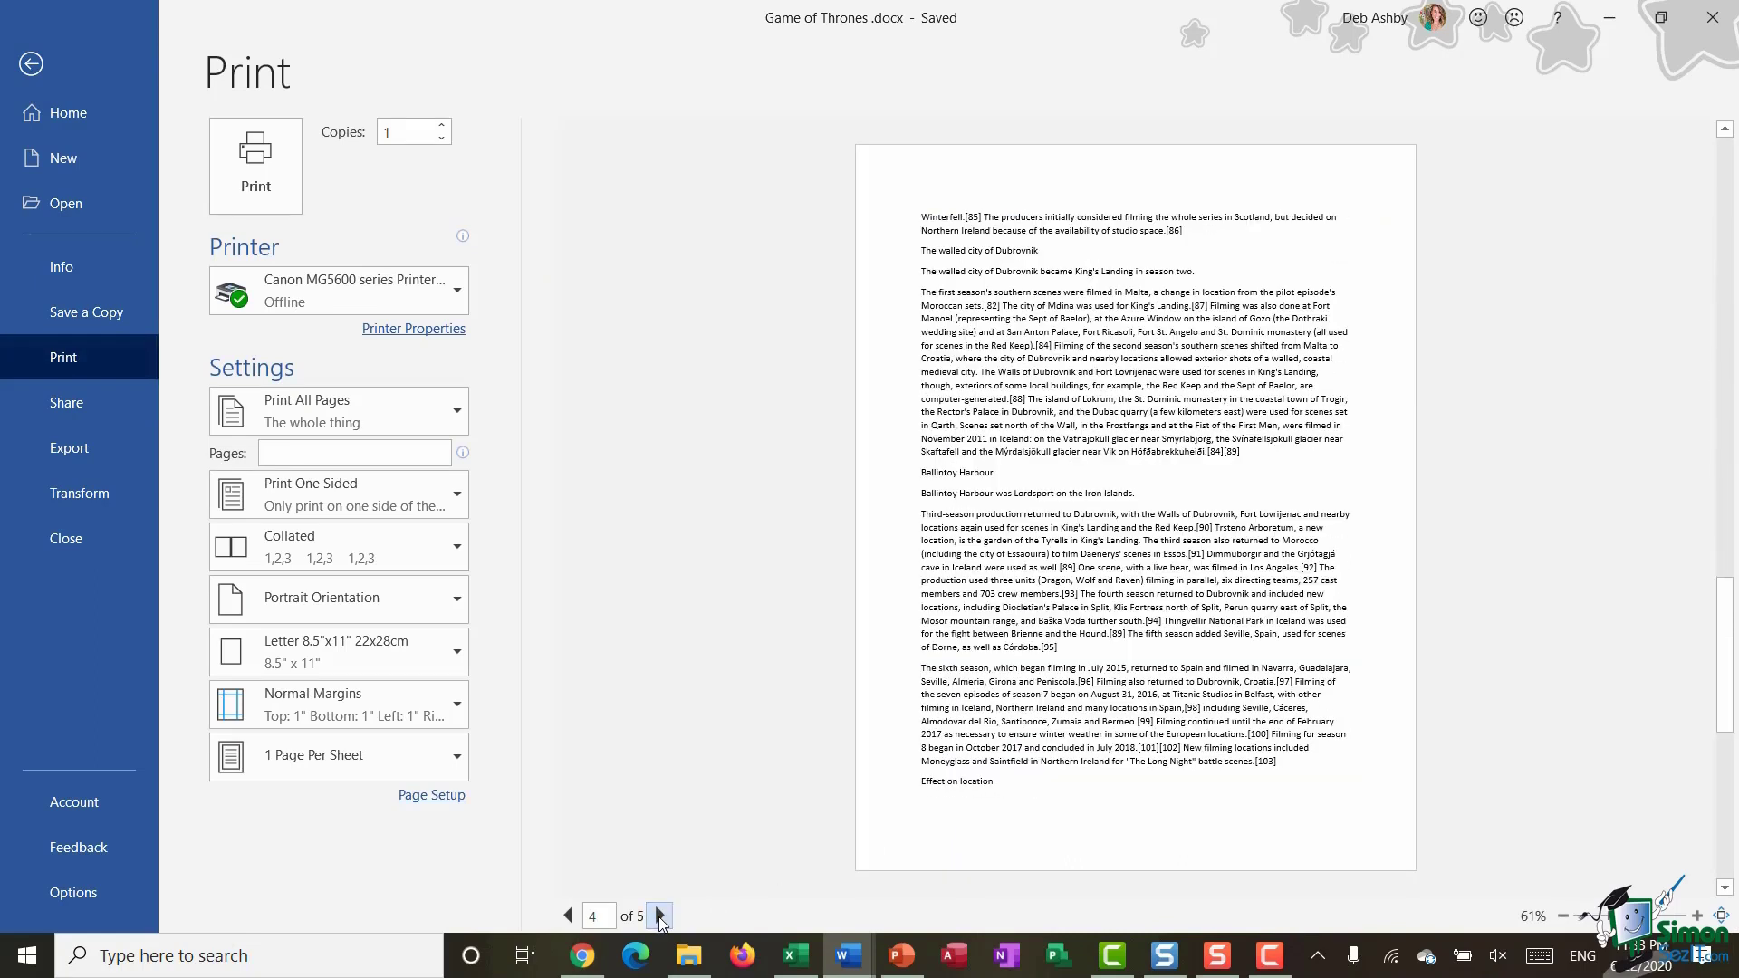
{"action": "left_click", "coordinate": [660, 917]}
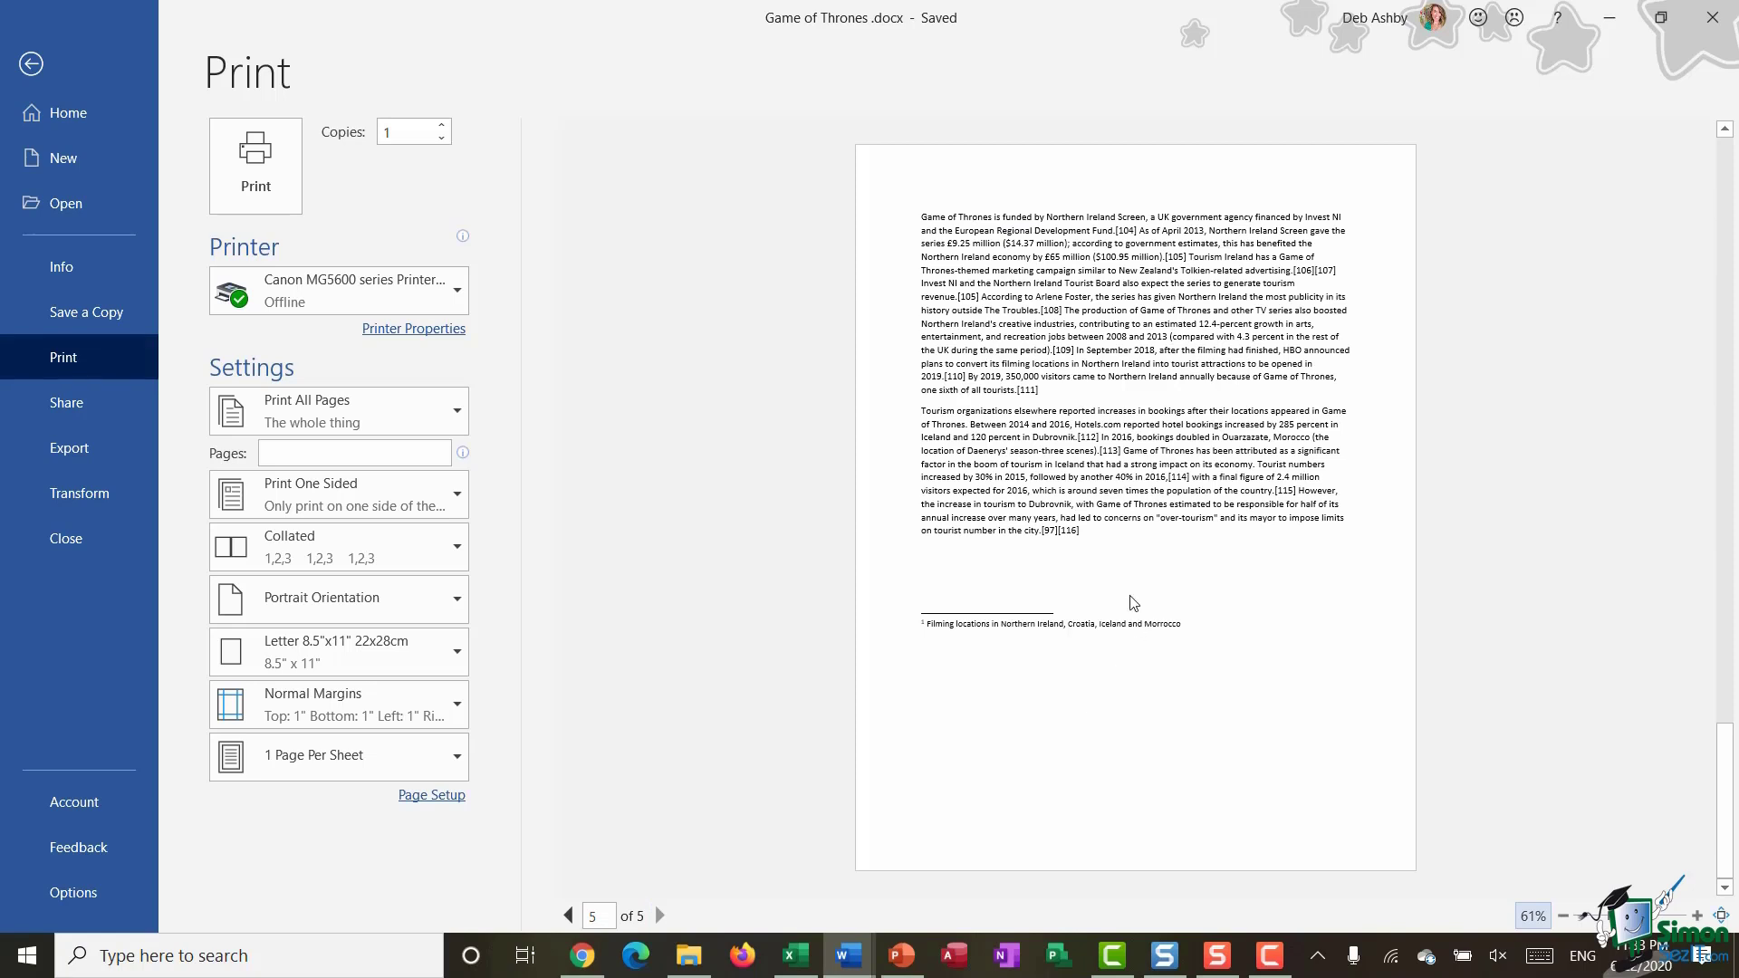
Exit the print preview to return to page 1 of the Game of Thrones document.
{"action": "key", "text": "Escape"}
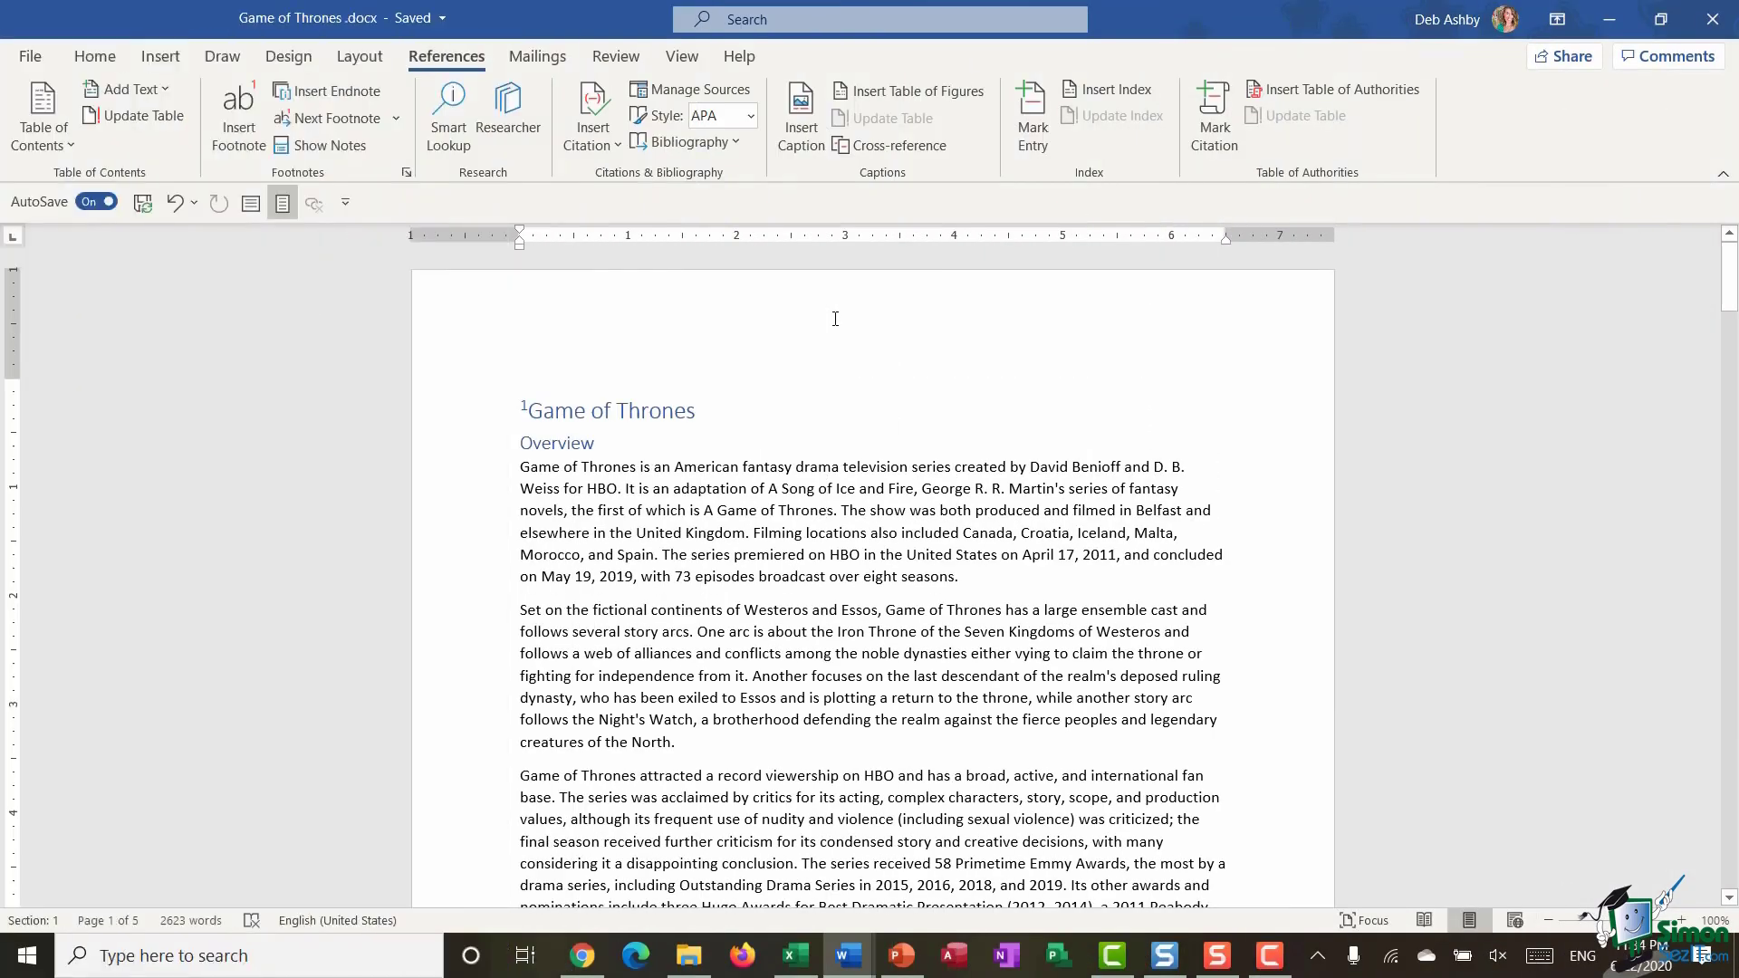